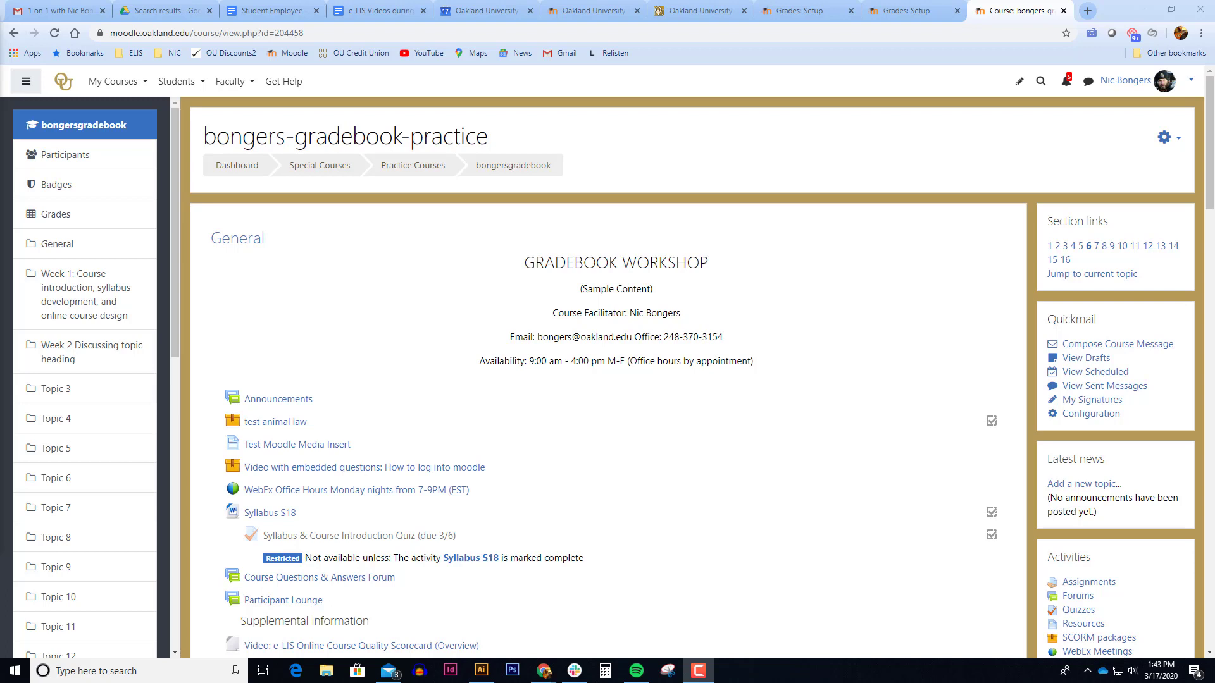
Step: Open the course's gradebook setup and review its grade categories, items and weights
click(1163, 139)
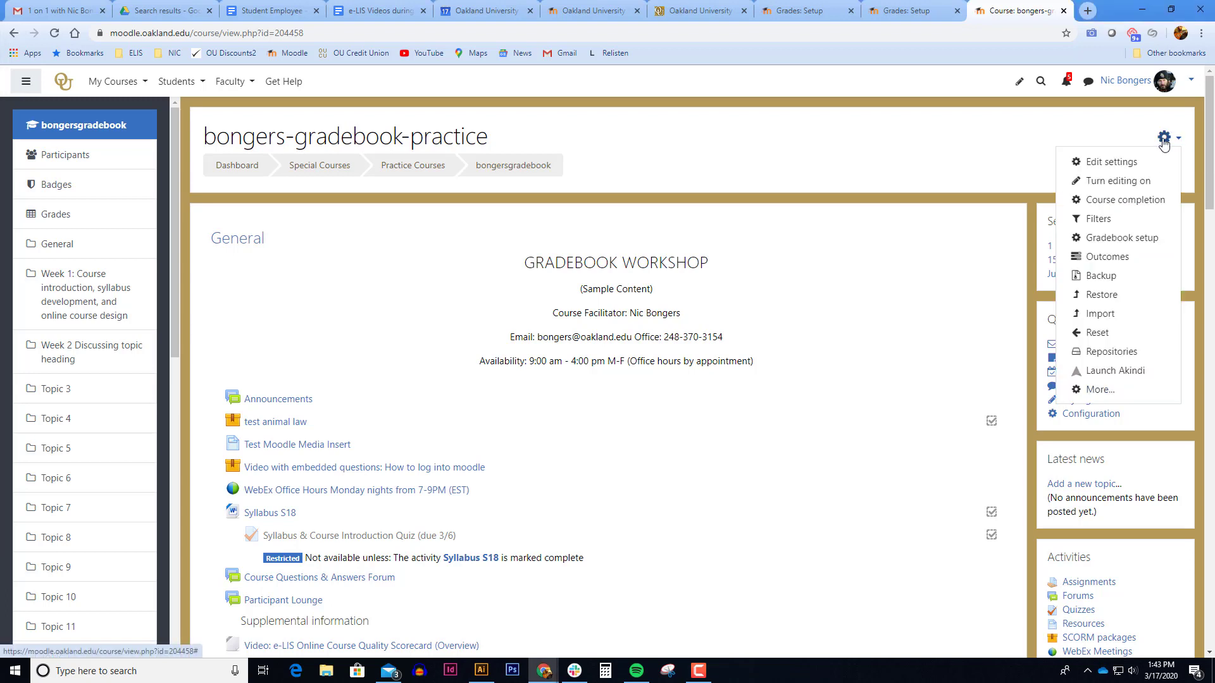
click(1142, 248)
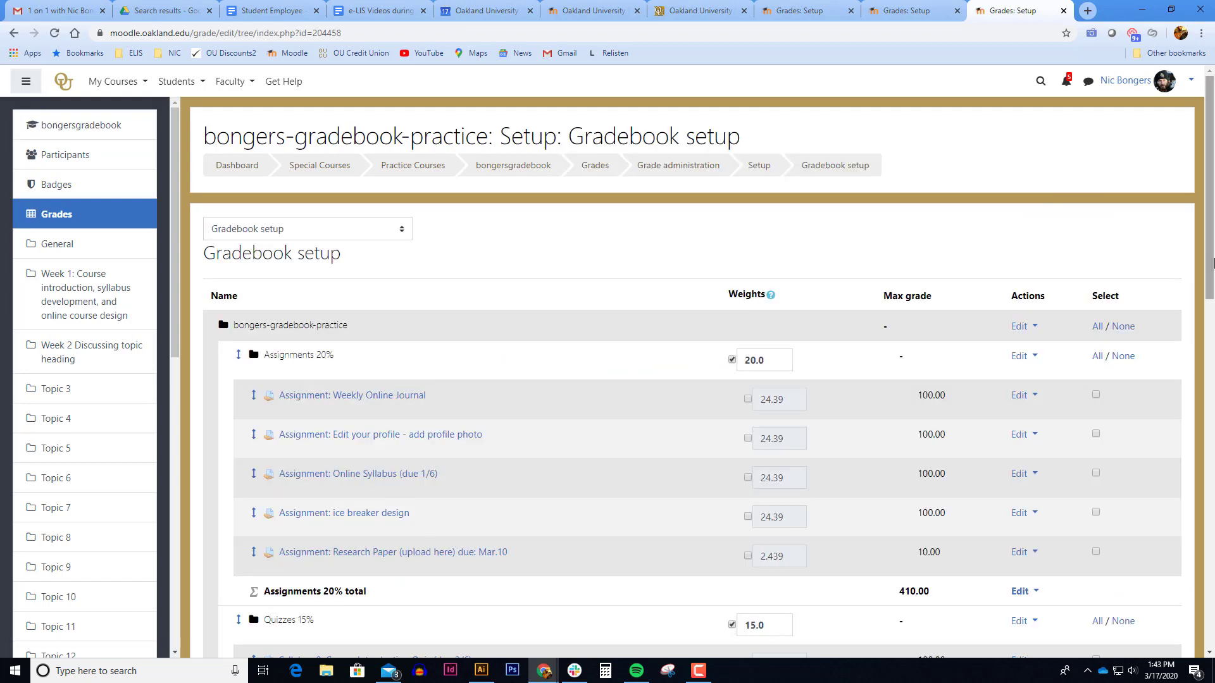
scroll(702, 366, down, 2)
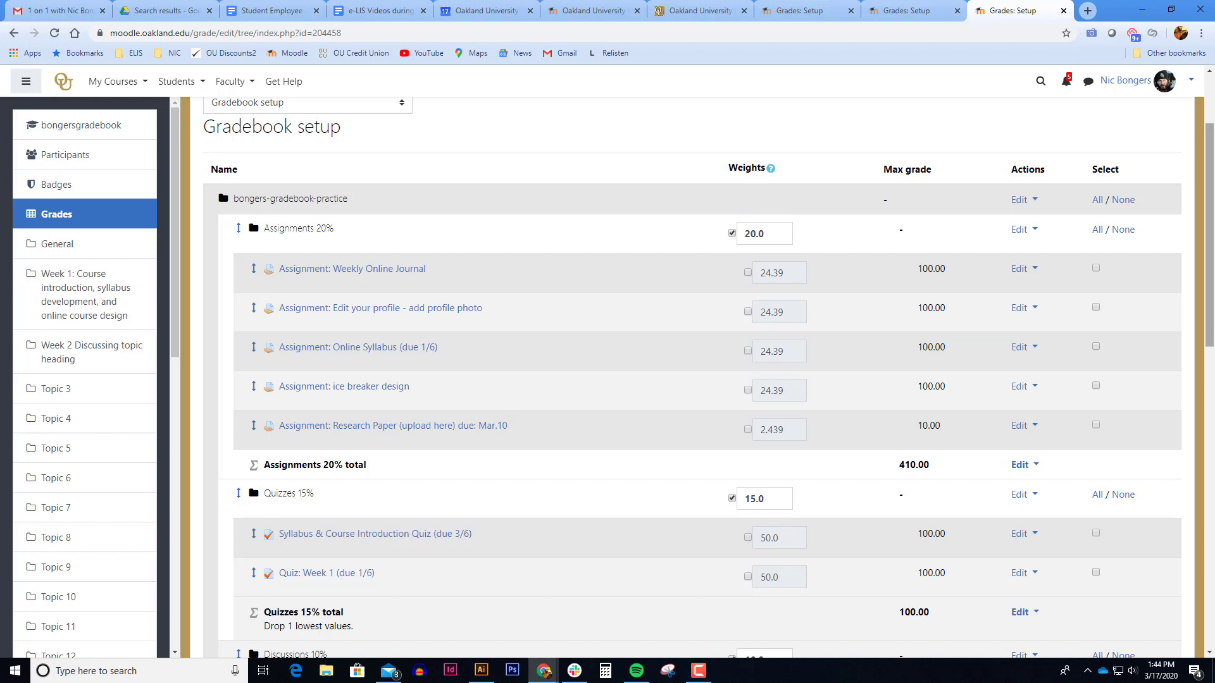
scroll(709, 380, down, 1)
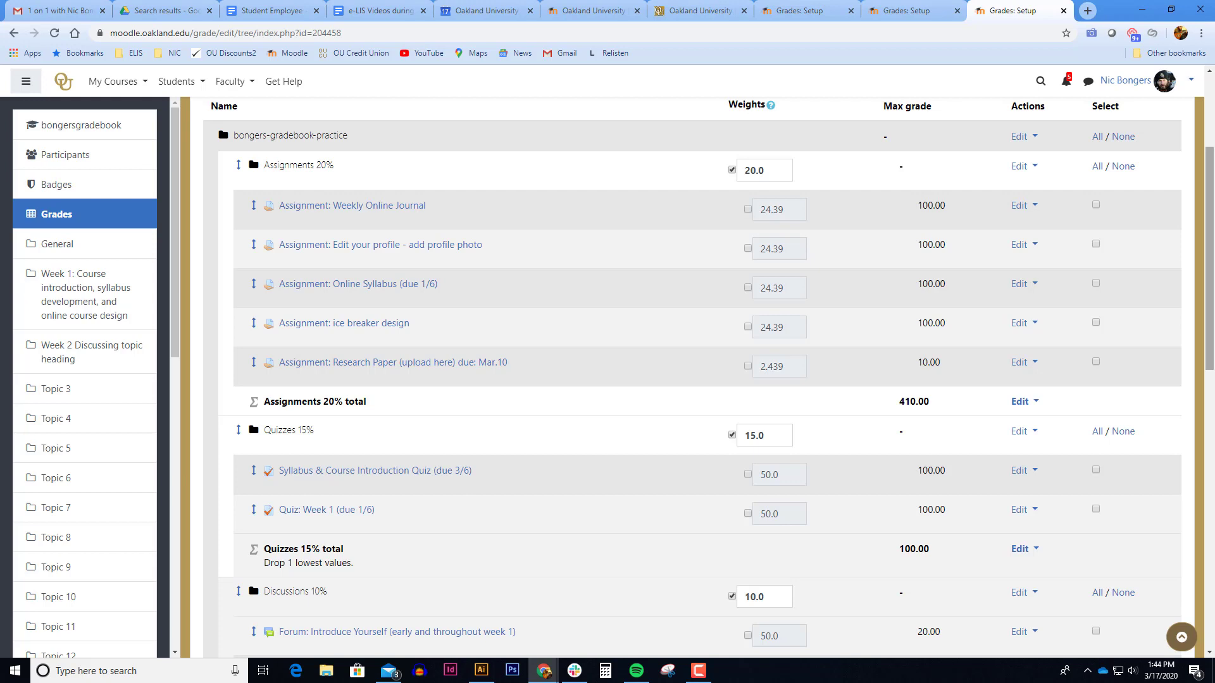
scroll(699, 378, down, 7)
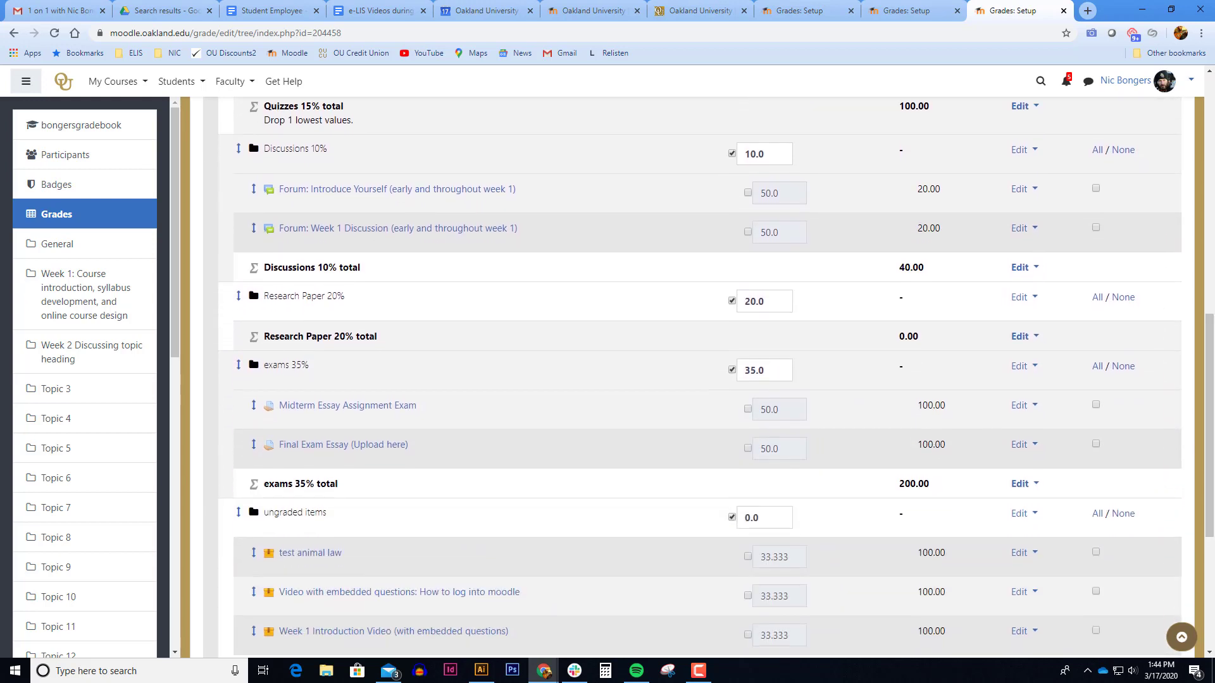
scroll(699, 377, down, 2)
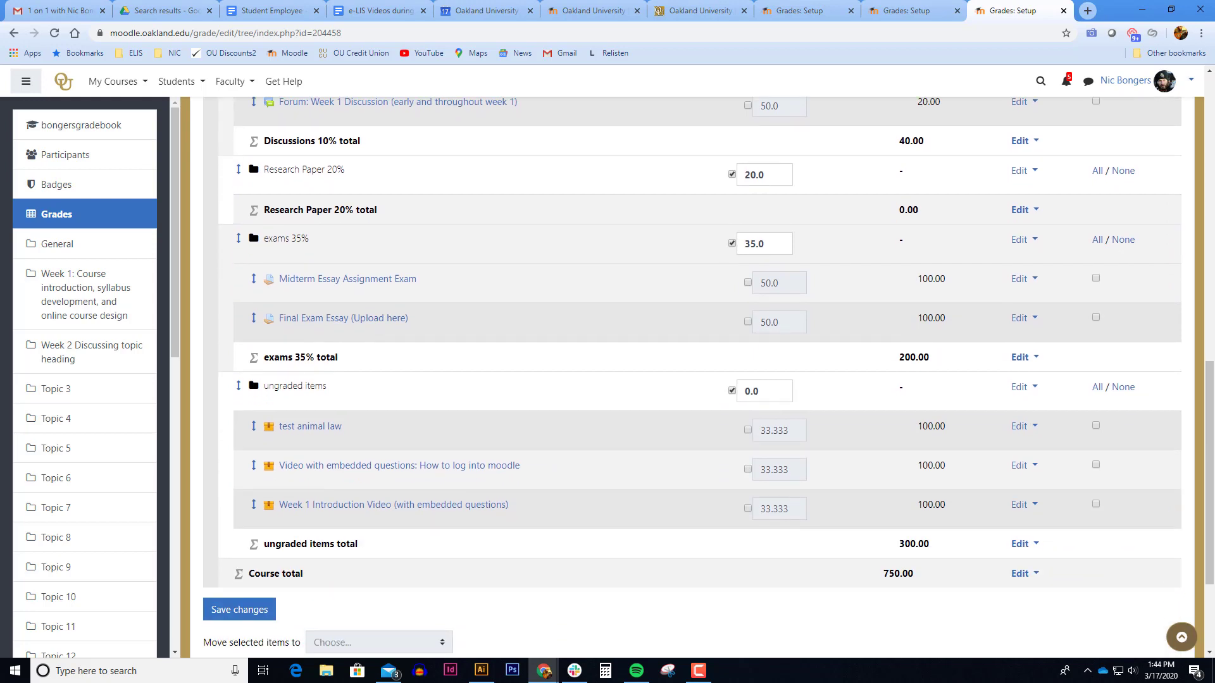
scroll(699, 378, up, 1)
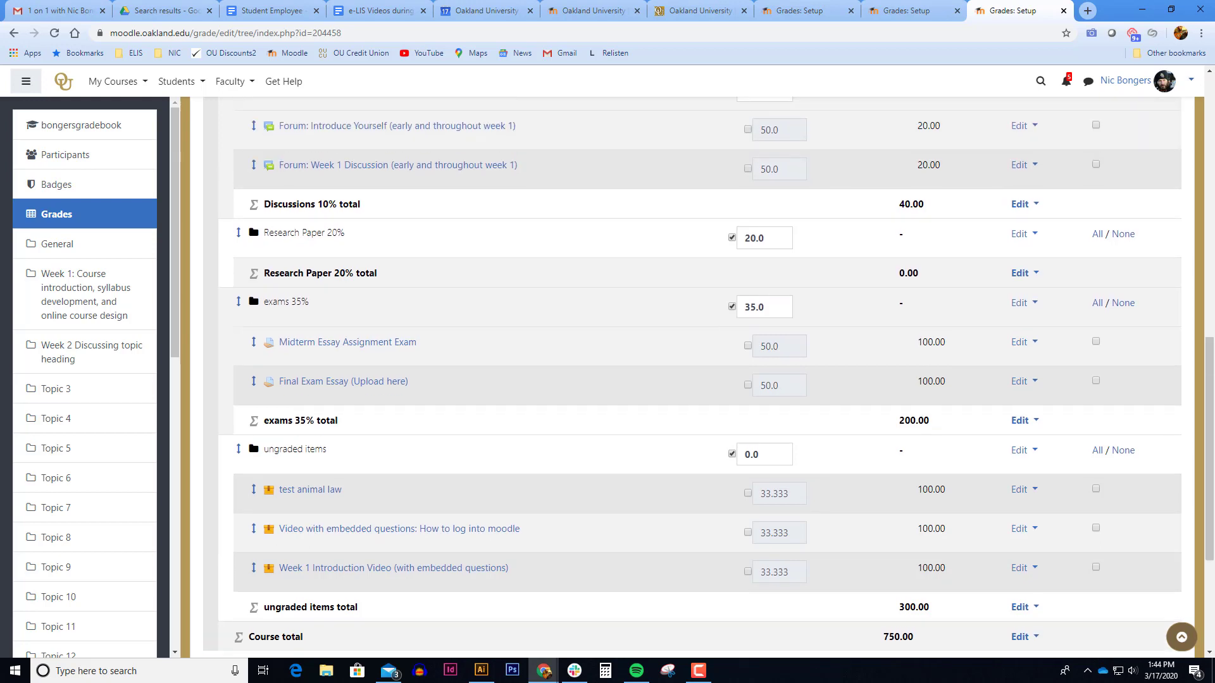
Step: Add a grade category named "Extra Credit" to the gradebook, save it and continue past the grade recalculation
scroll(699, 378, down, 4)
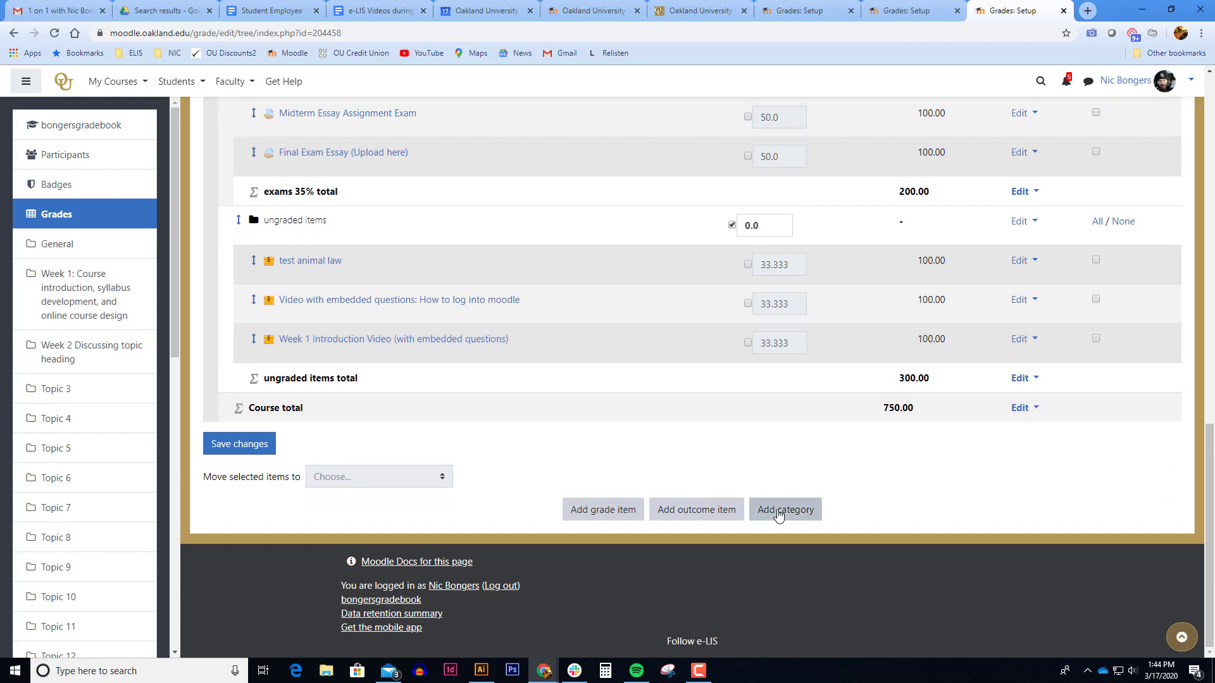
click(779, 515)
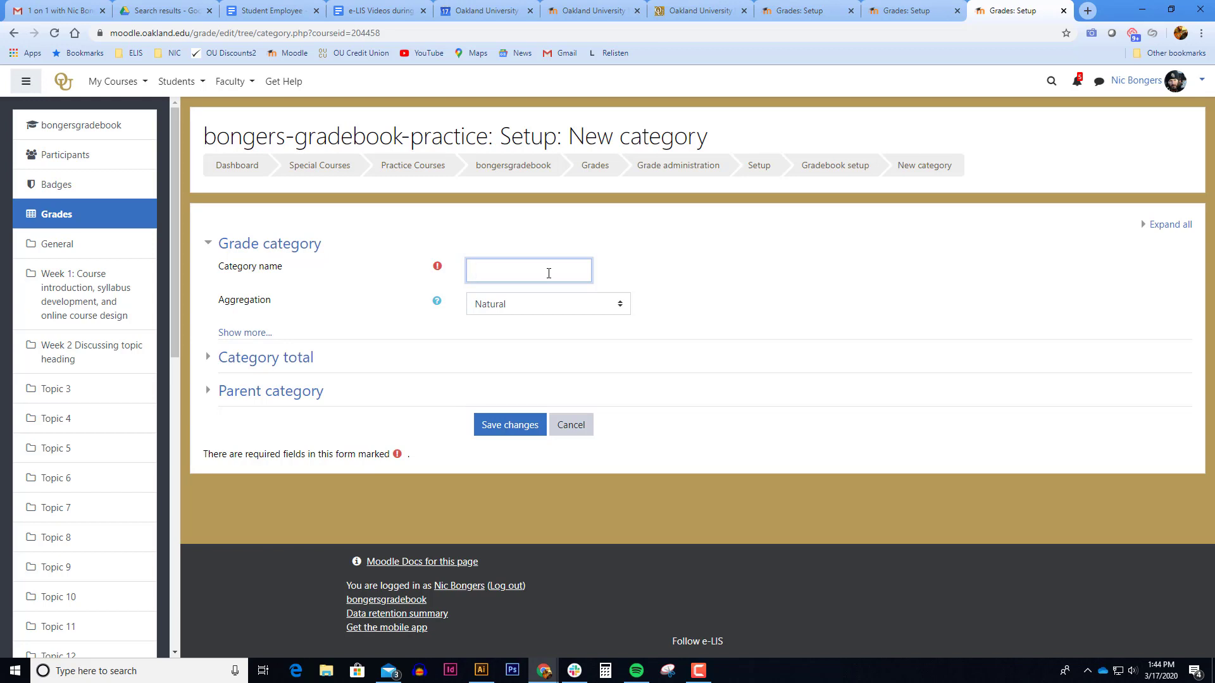
text(Extra C)
key(BackSpace)
text(Creti)
click(523, 437)
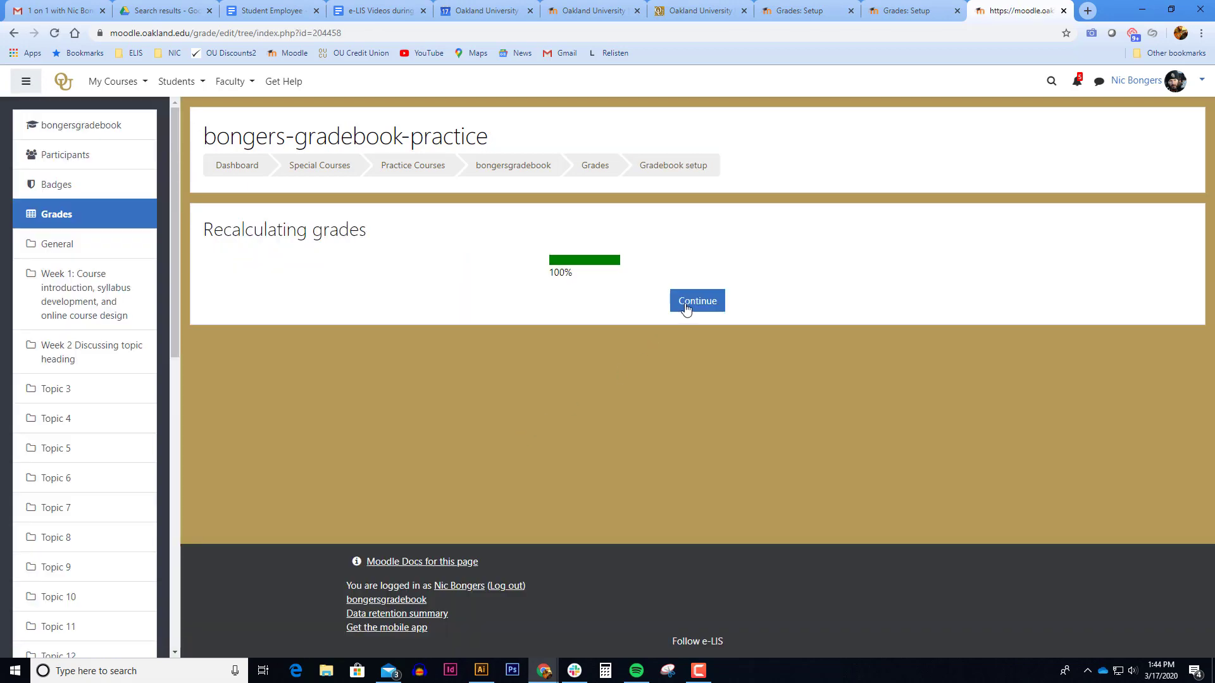
click(686, 308)
Step: Start a new grade item named "Attitude in Class", keeping the maximum grade at 100
scroll(652, 326, down, 6)
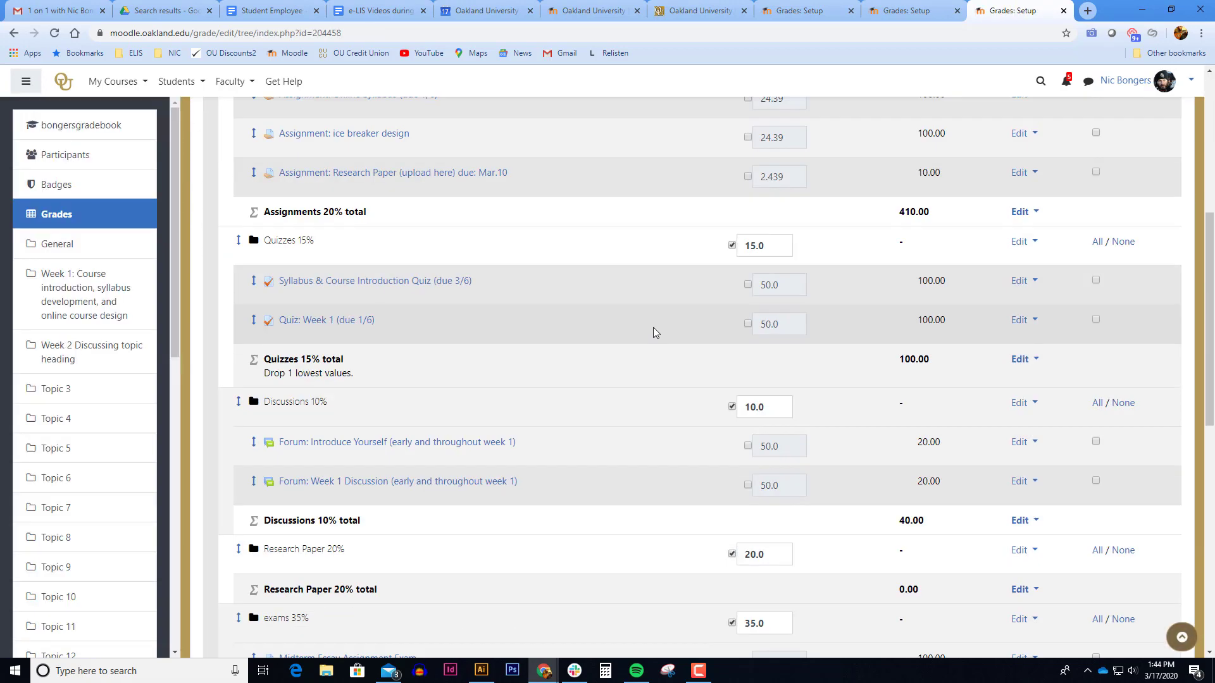
scroll(653, 328, down, 10)
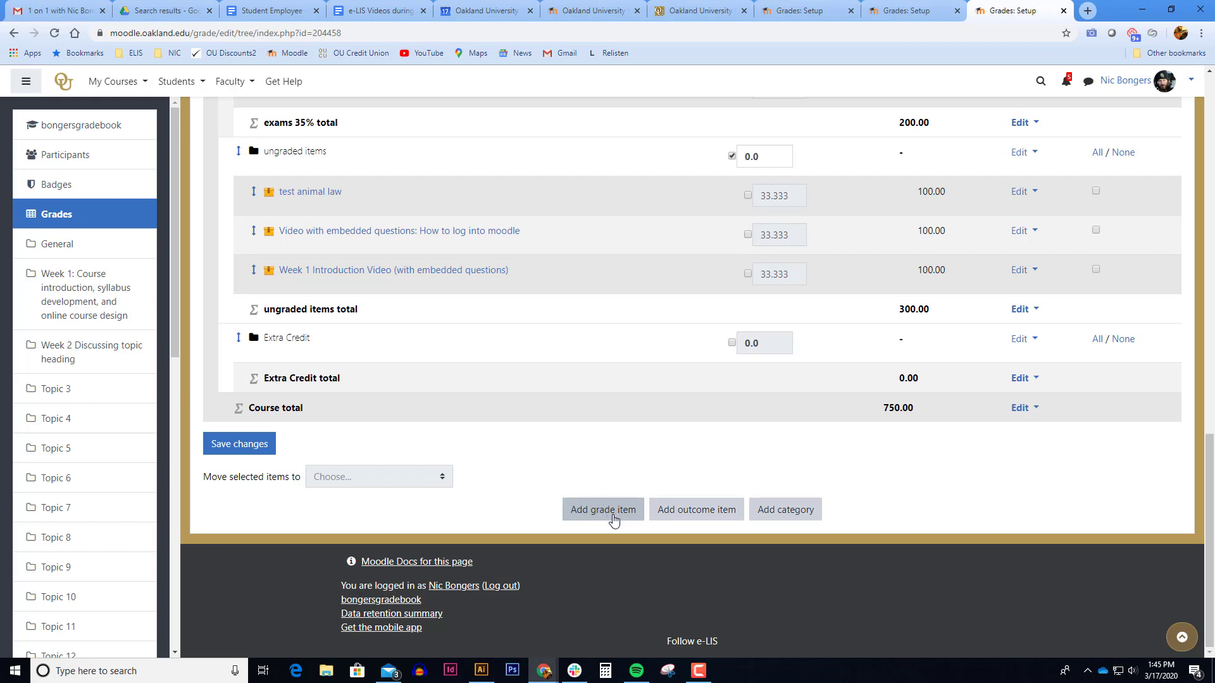
click(610, 512)
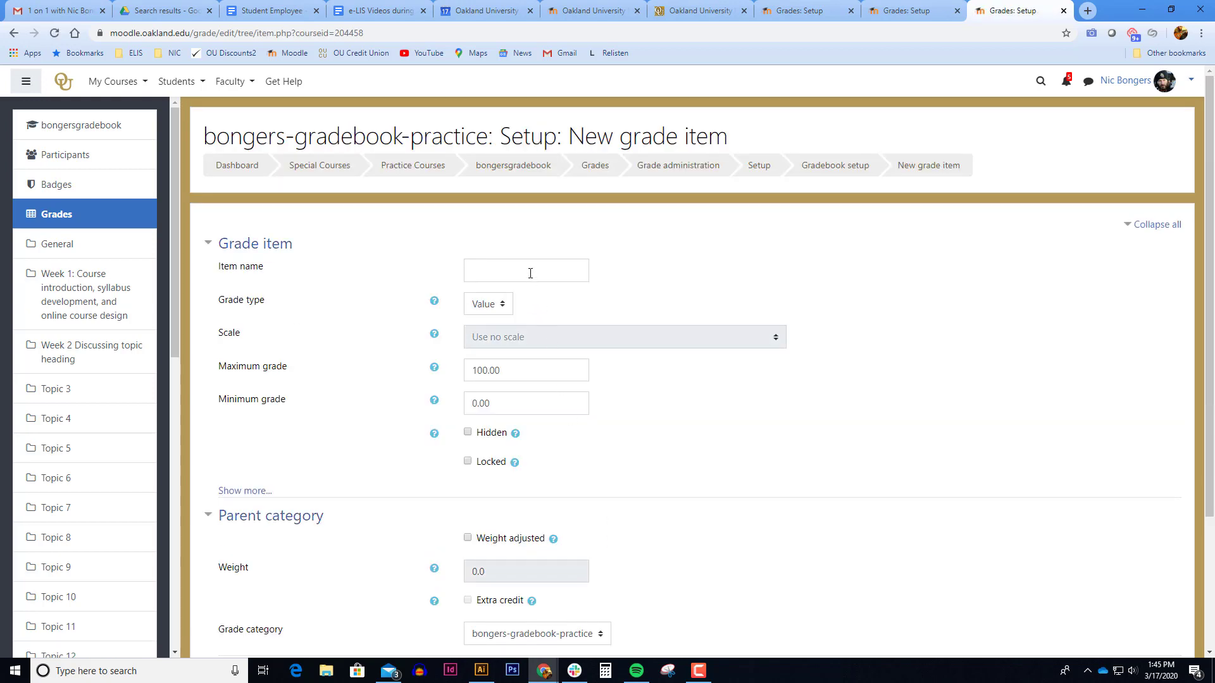
click(530, 273)
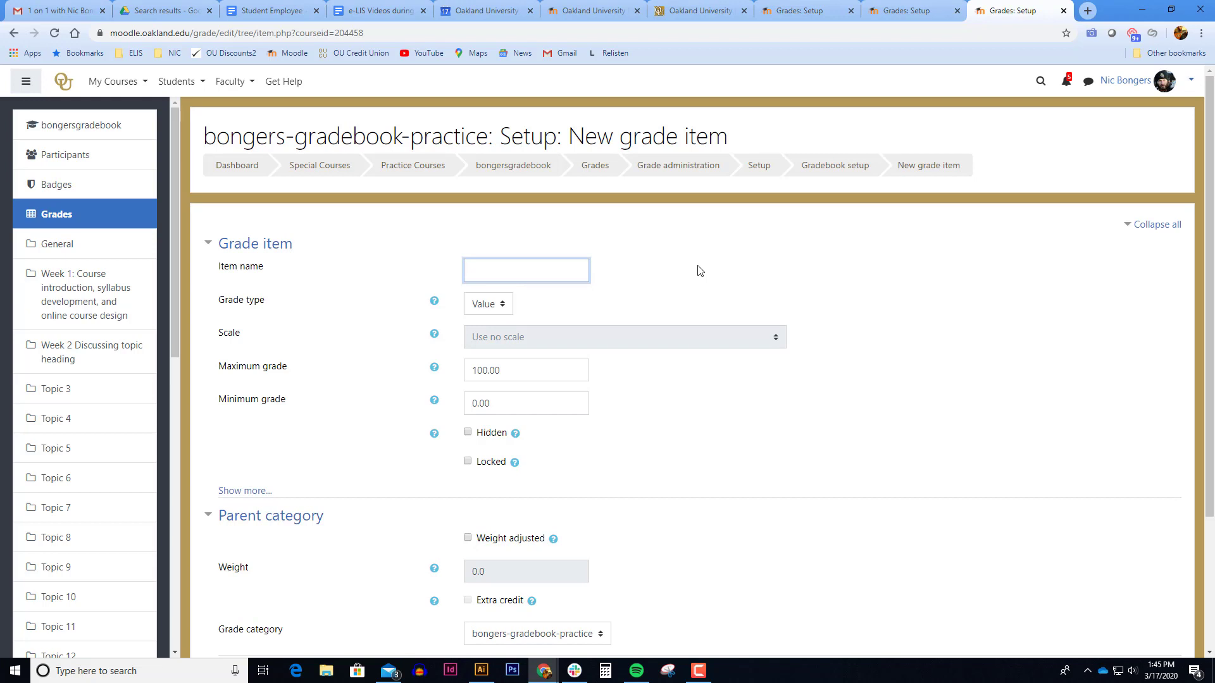
text(Attitude in Class)
double_click(506, 370)
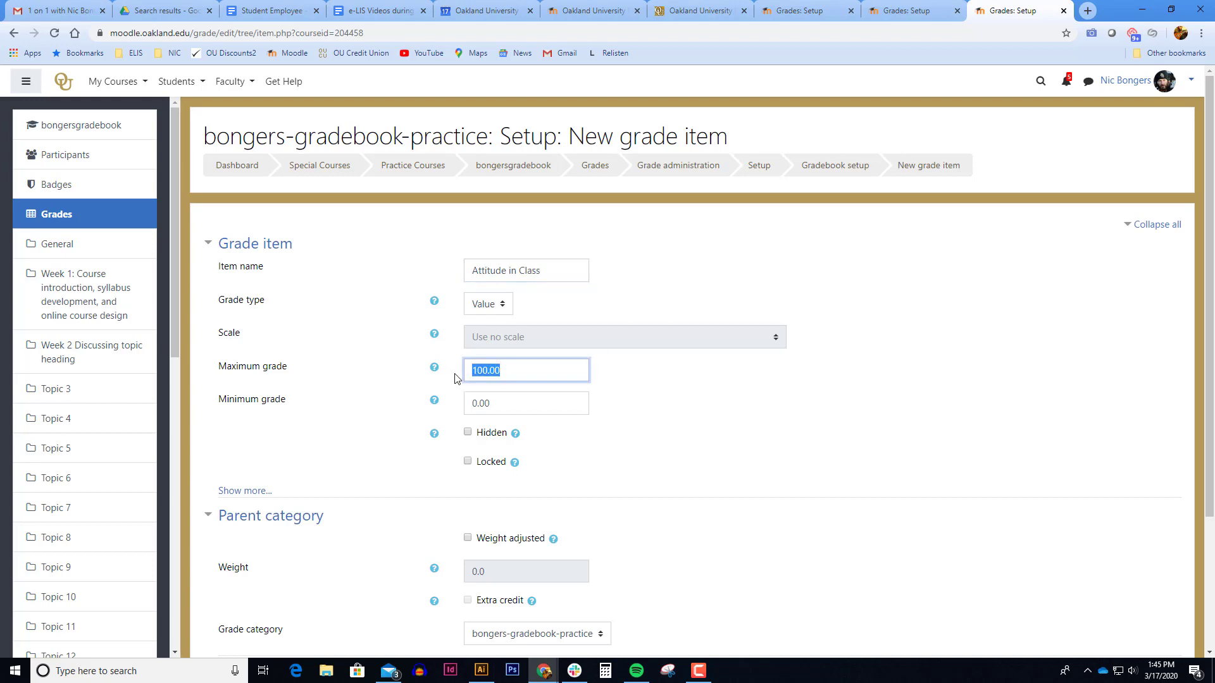
click(647, 381)
Step: Assign the new grade item to the Extra Credit category, save it and return to the gradebook setup
scroll(647, 382, down, 3)
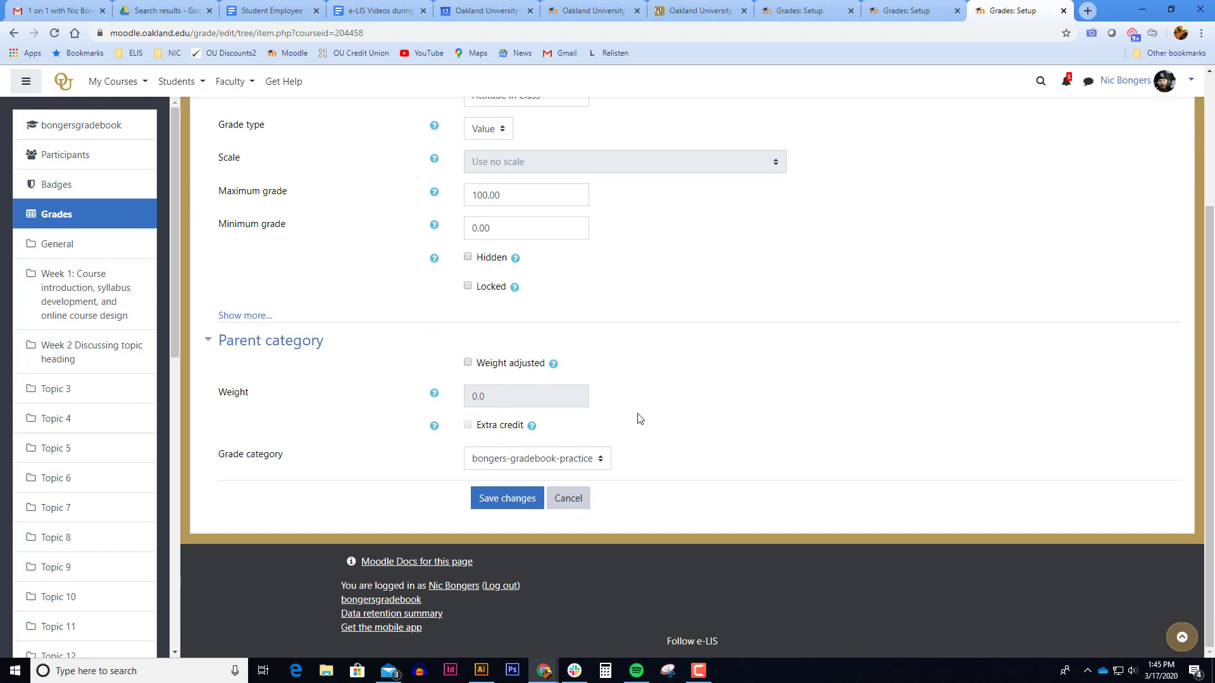
click(602, 461)
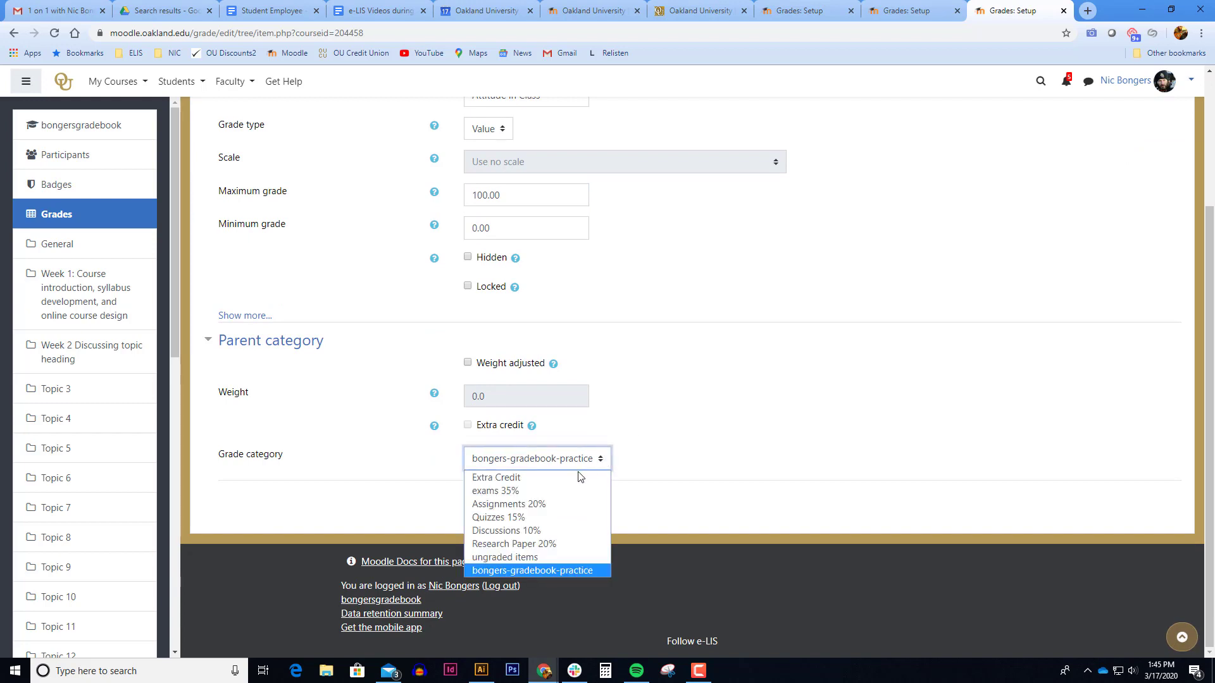
click(506, 481)
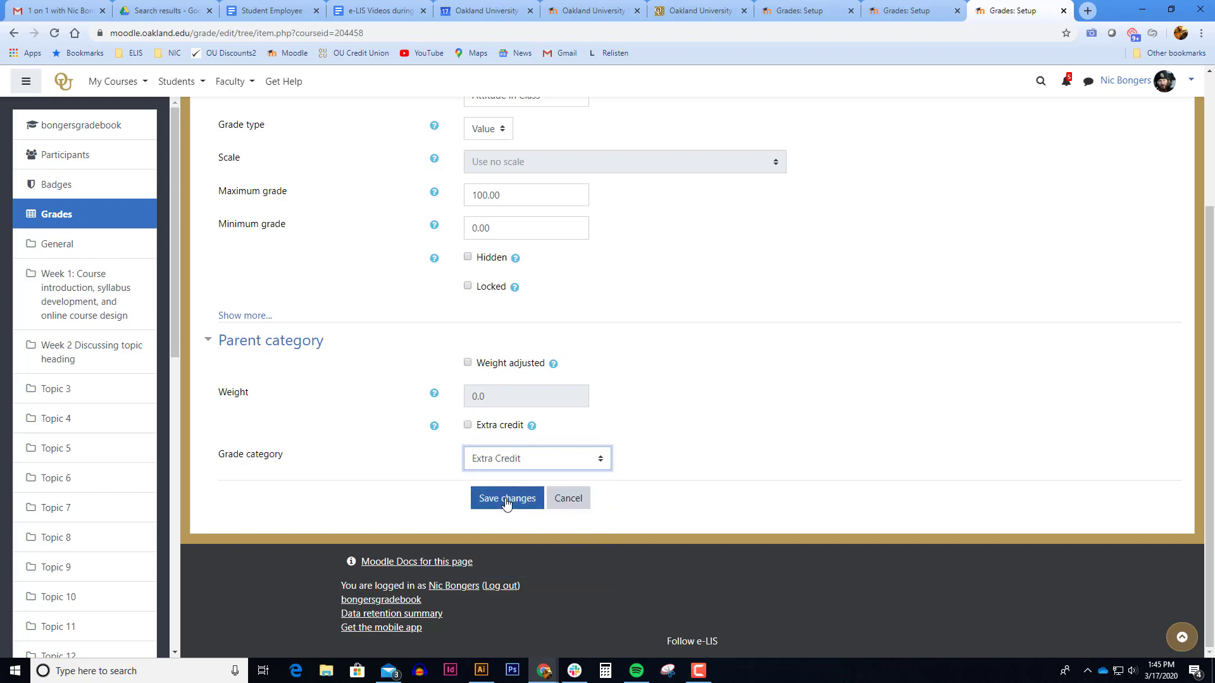
click(506, 501)
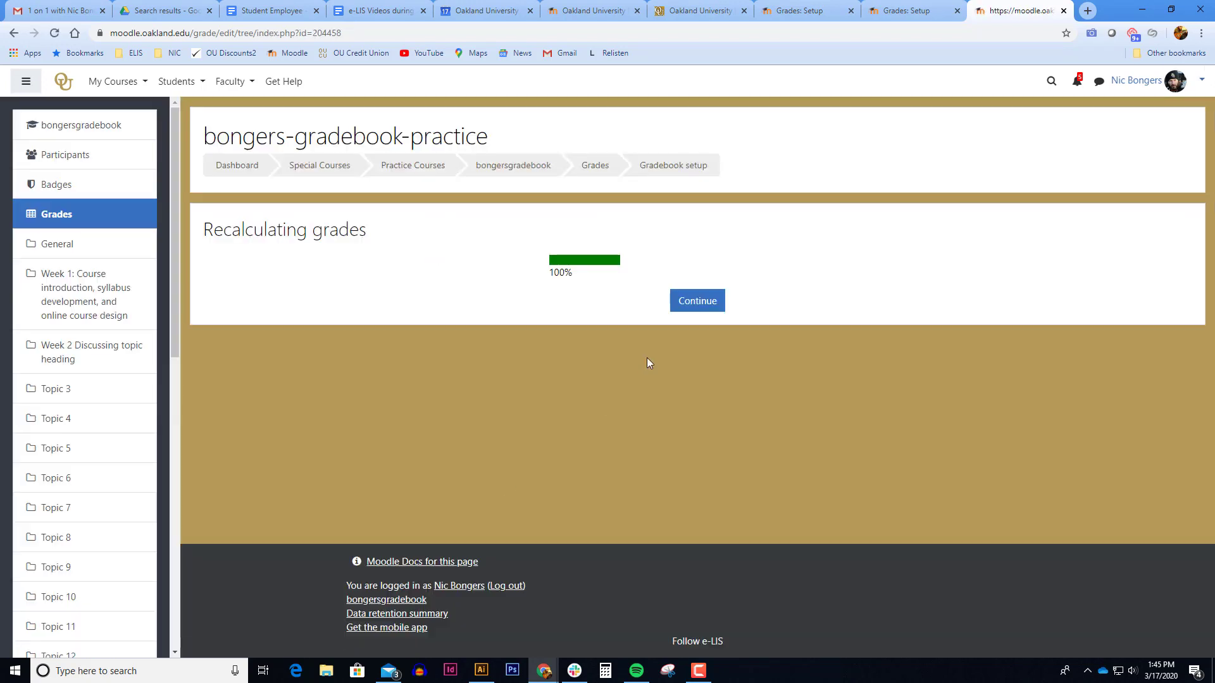
click(690, 306)
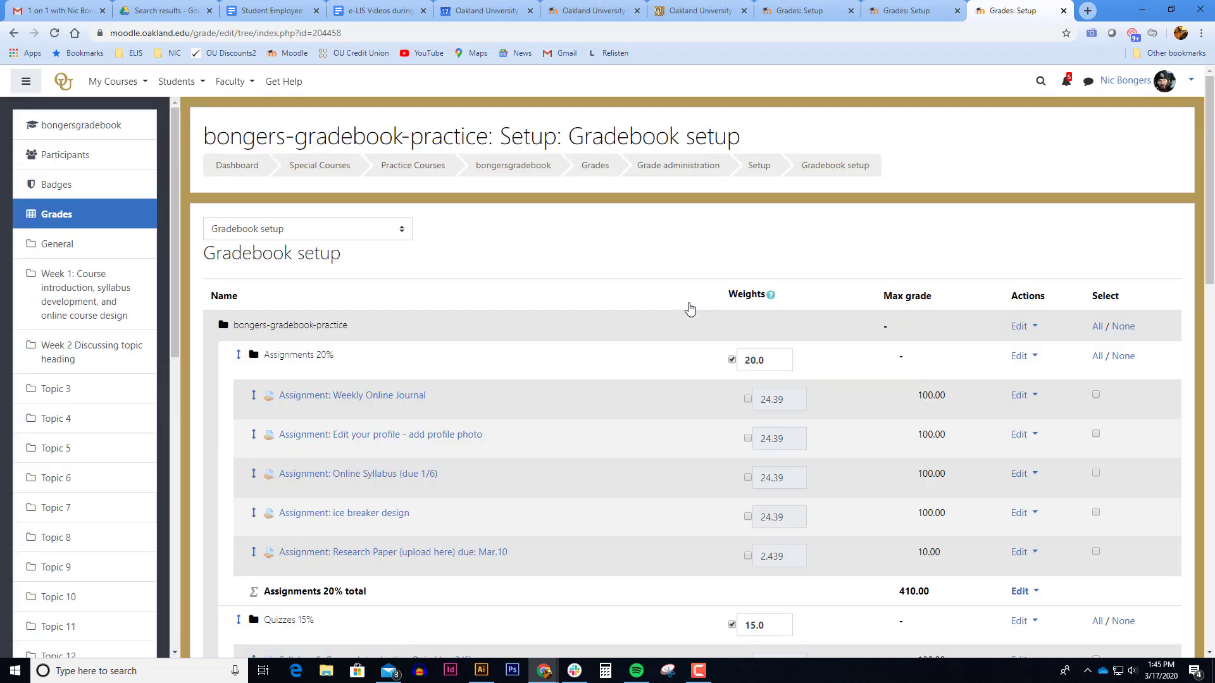
Step: Review the Extra Credit category with its new item and the maximum grades of the assignments in the gradebook
scroll(688, 347, down, 10)
scroll(690, 358, down, 4)
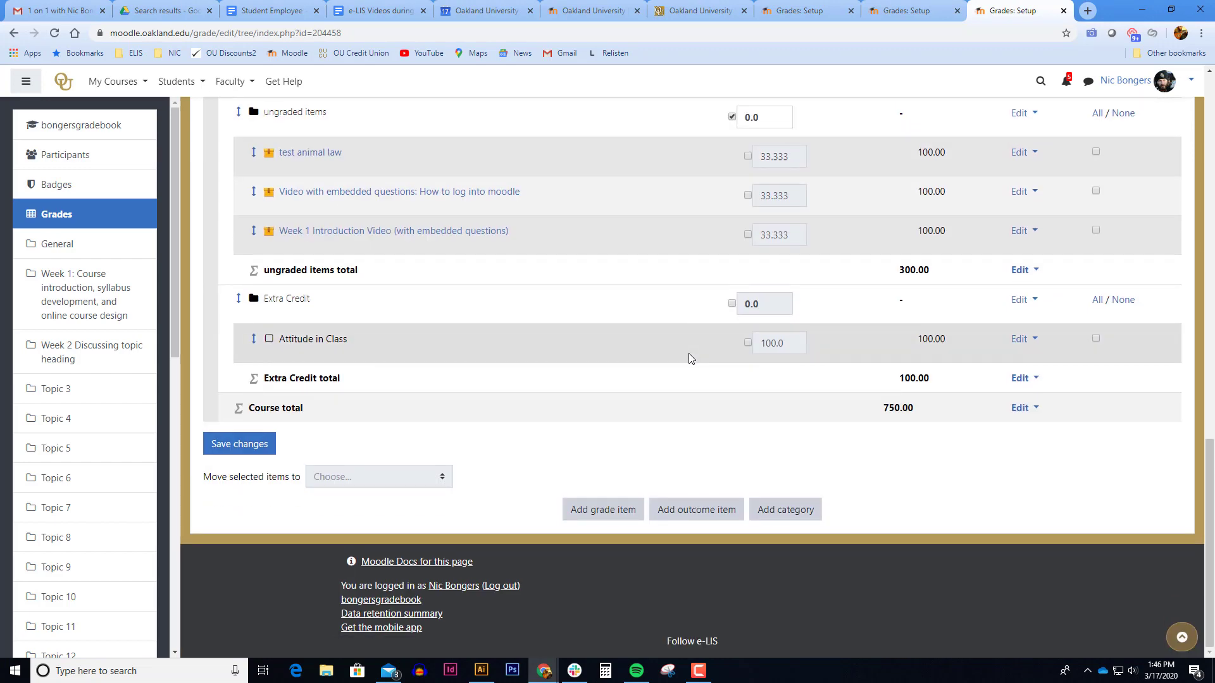
scroll(727, 345, up, 3)
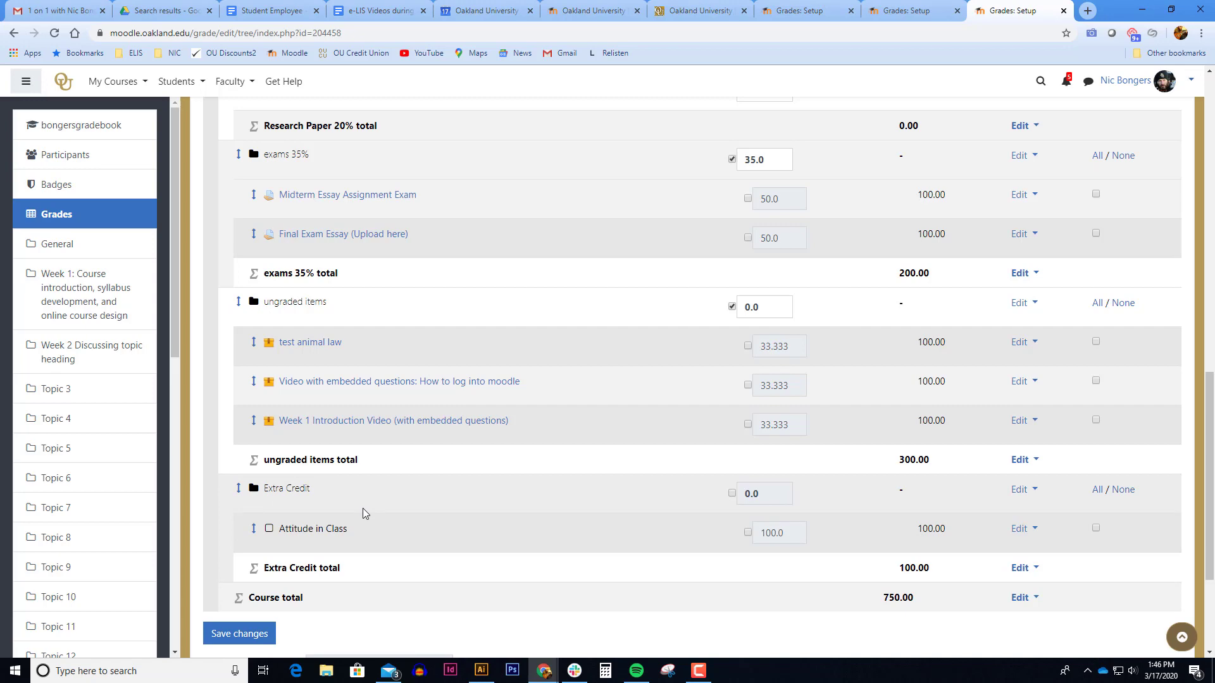
scroll(364, 512, down, 3)
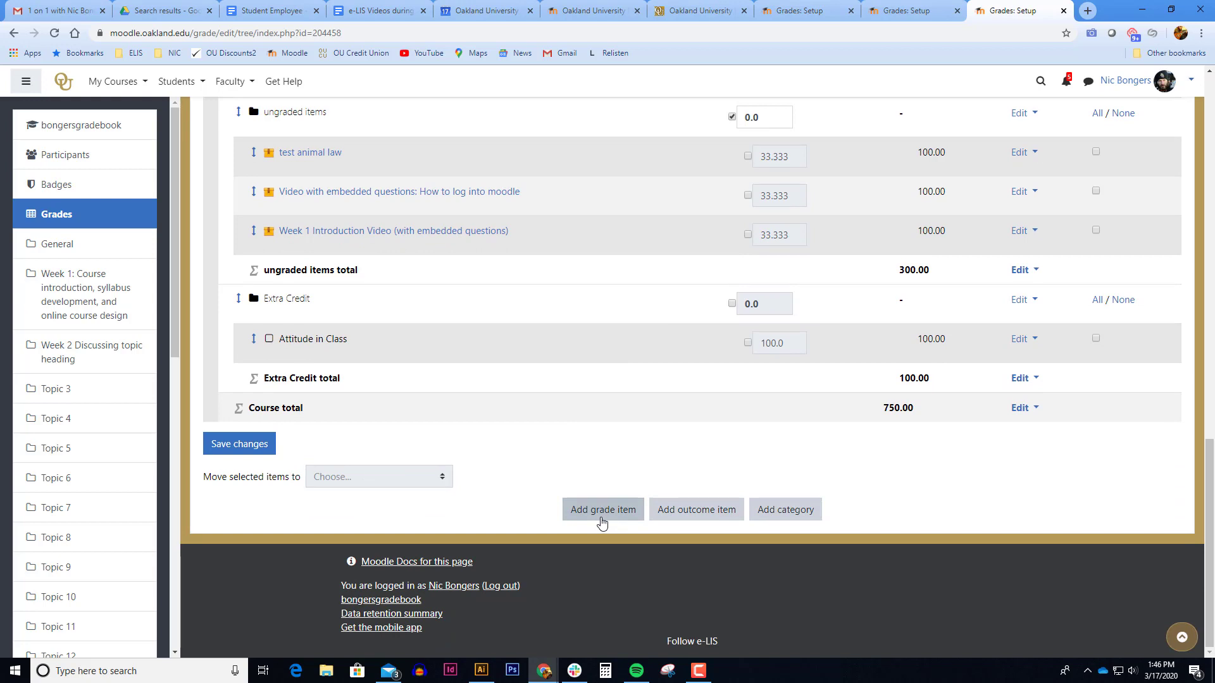
scroll(601, 461, up, 7)
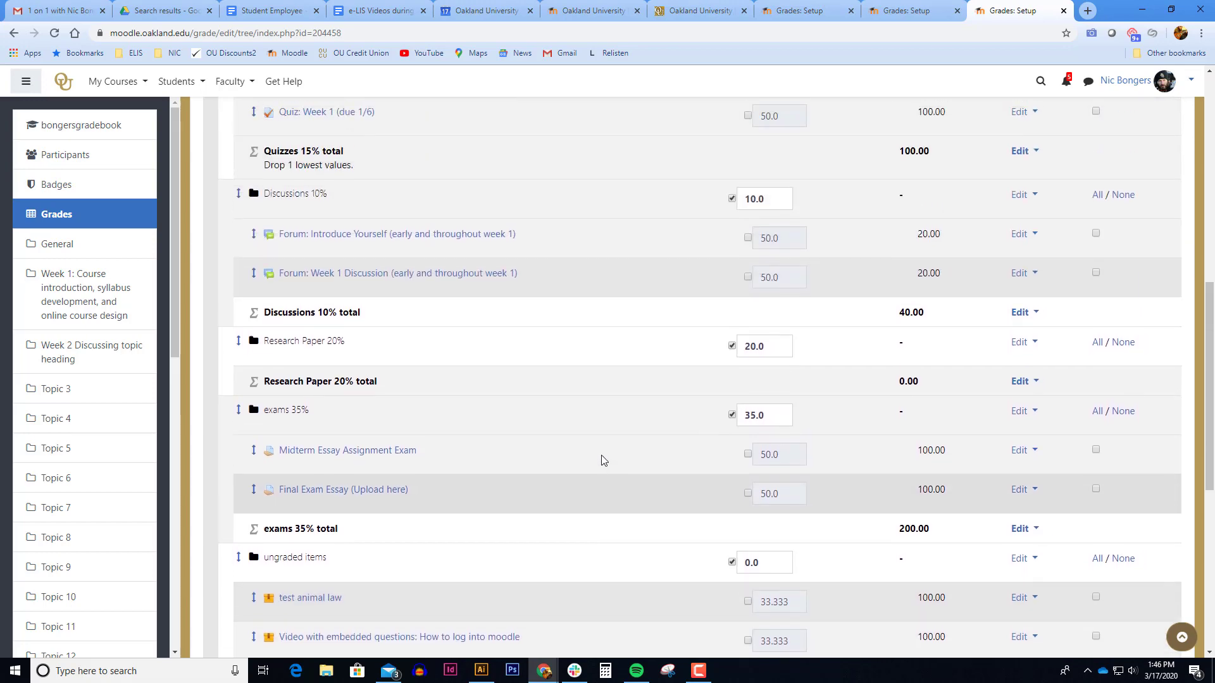
scroll(601, 458, up, 8)
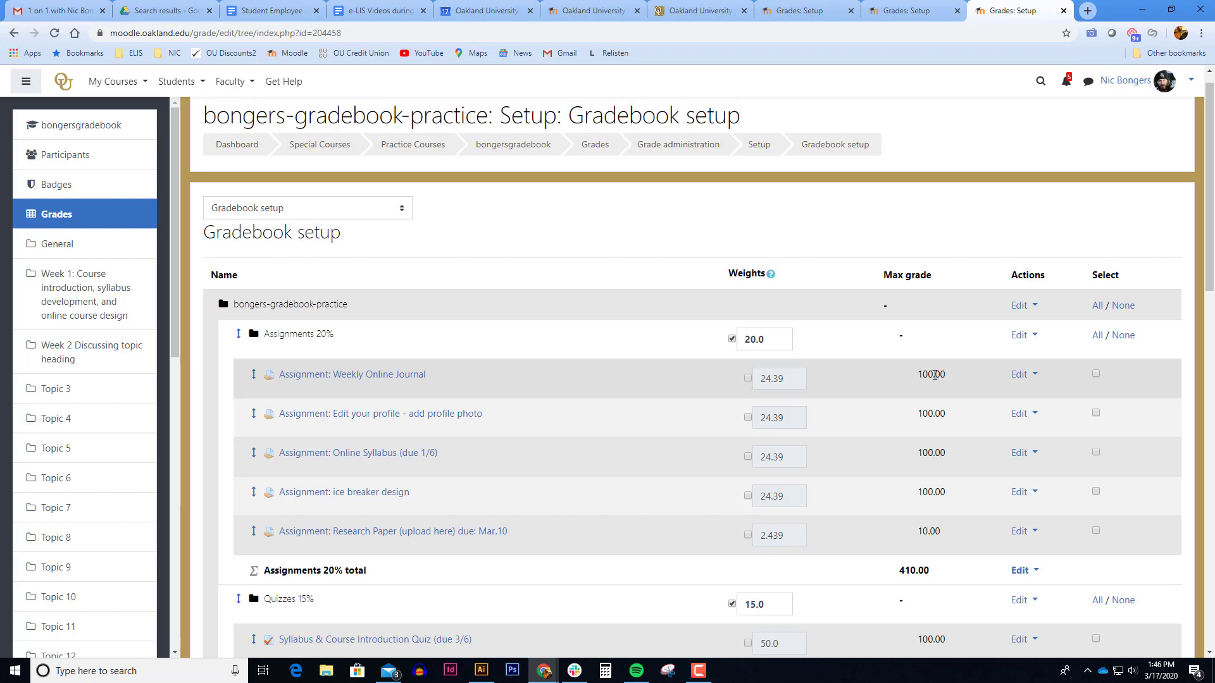
scroll(934, 376, down, 1)
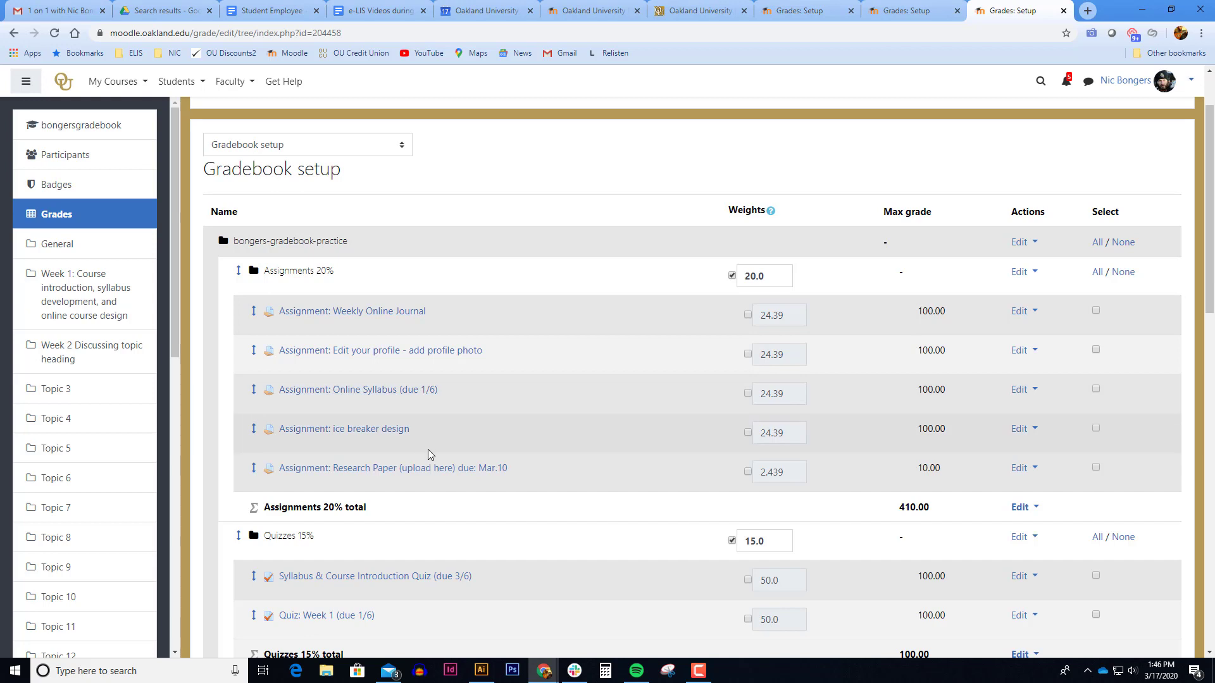
Step: Examine the locked weights of the grade categories from Assignments through exams
double_click(759, 275)
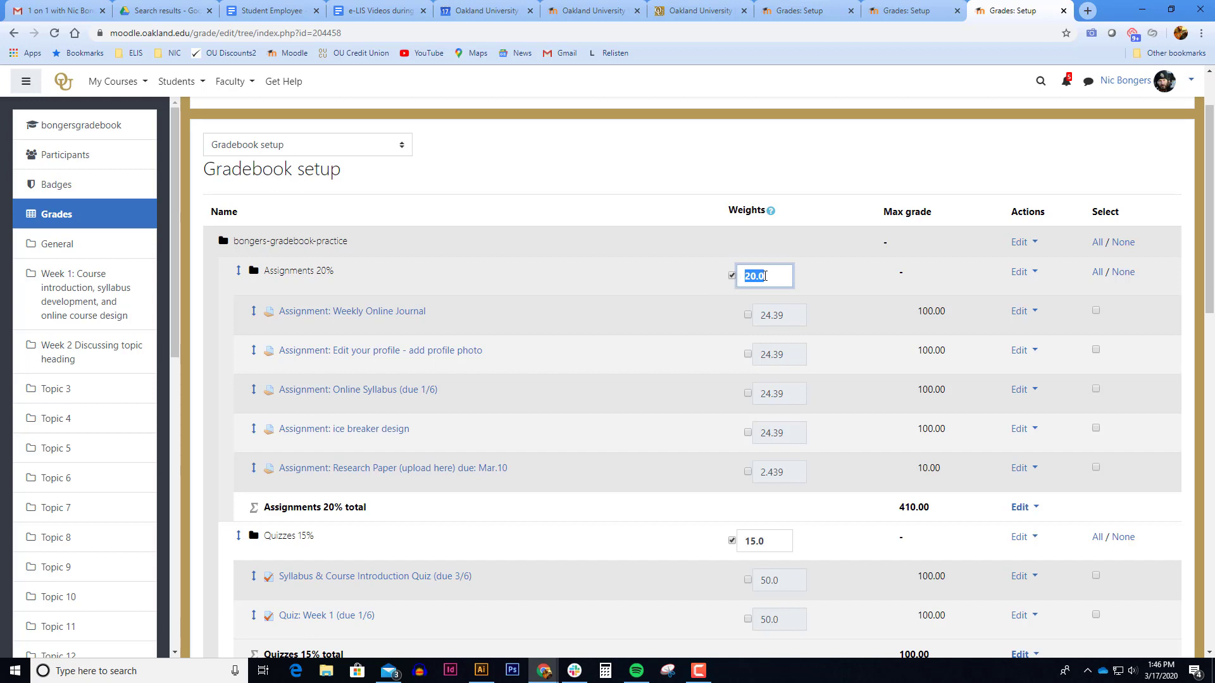
click(773, 275)
drag(762, 276, 719, 277)
click(702, 277)
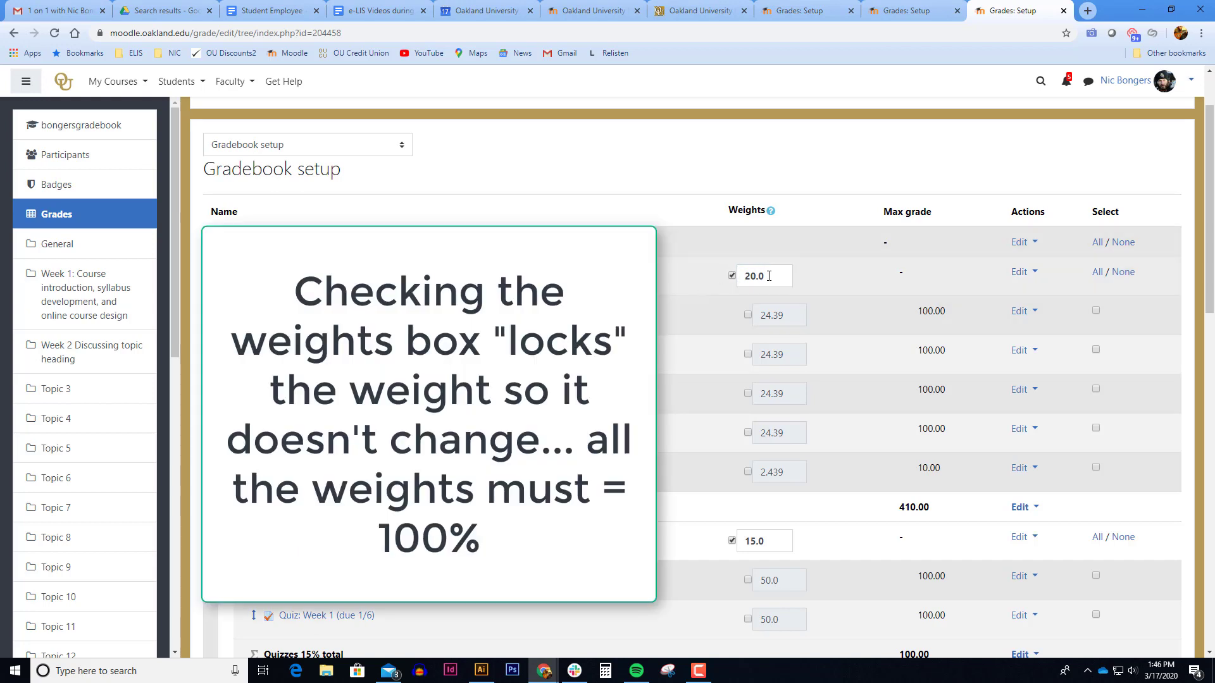
scroll(746, 306, down, 3)
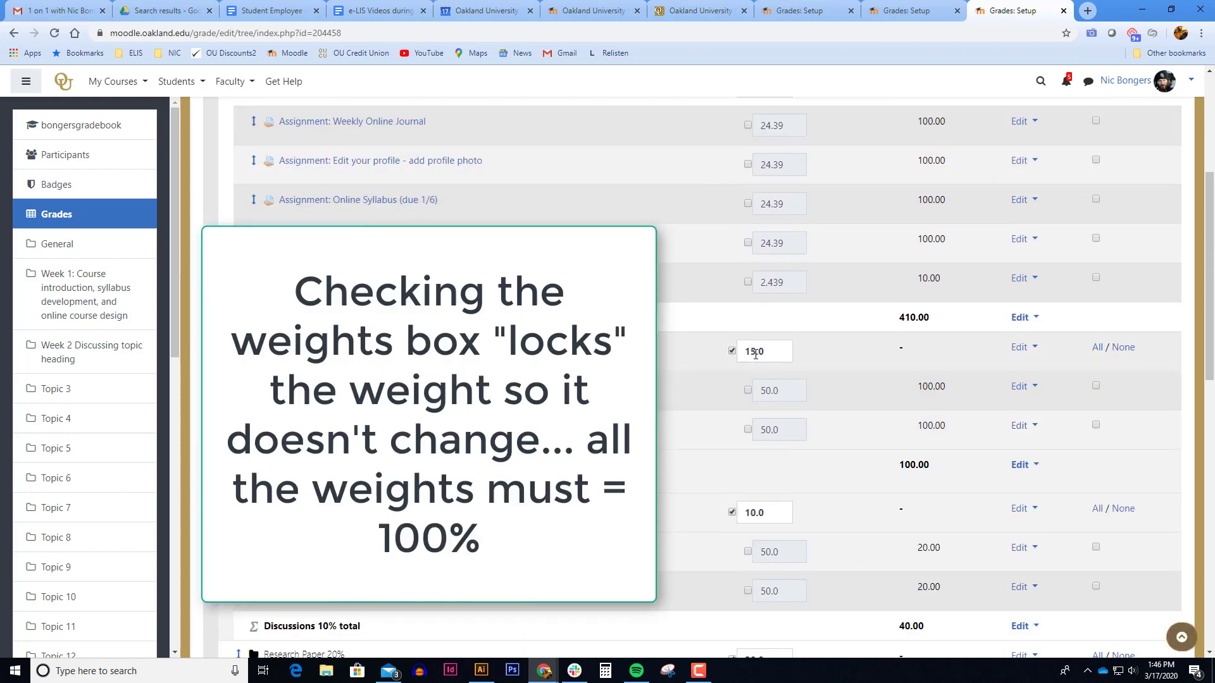
scroll(747, 515, down, 2)
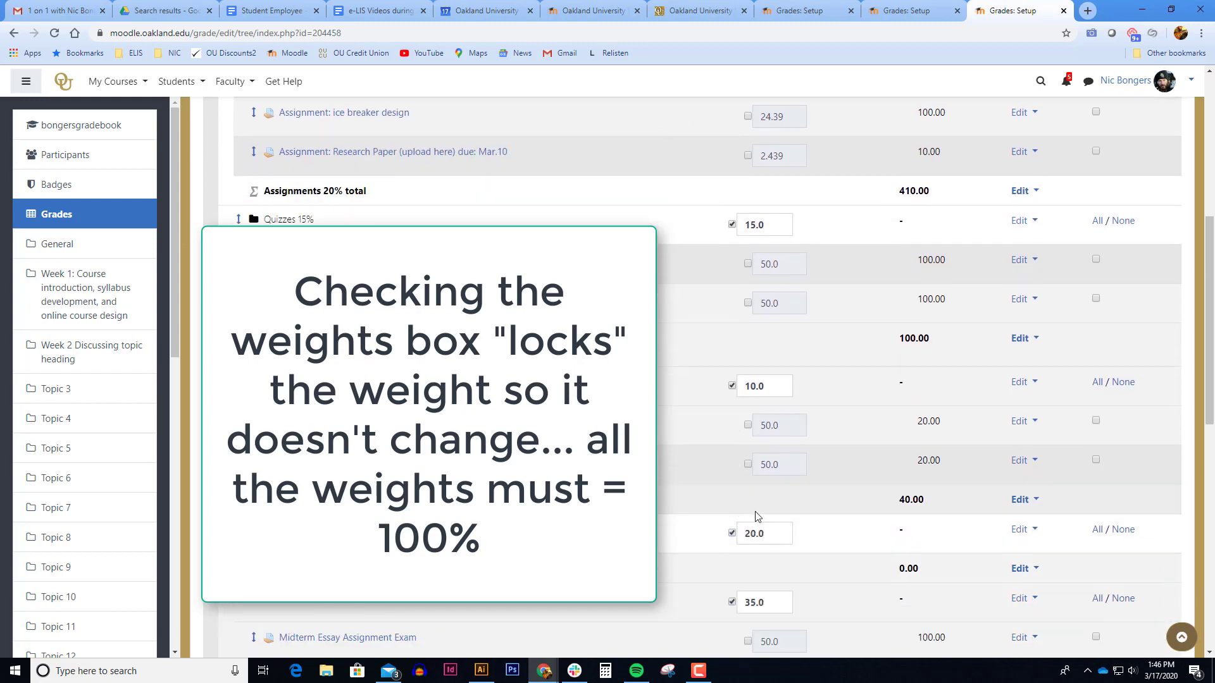
scroll(758, 507, down, 2)
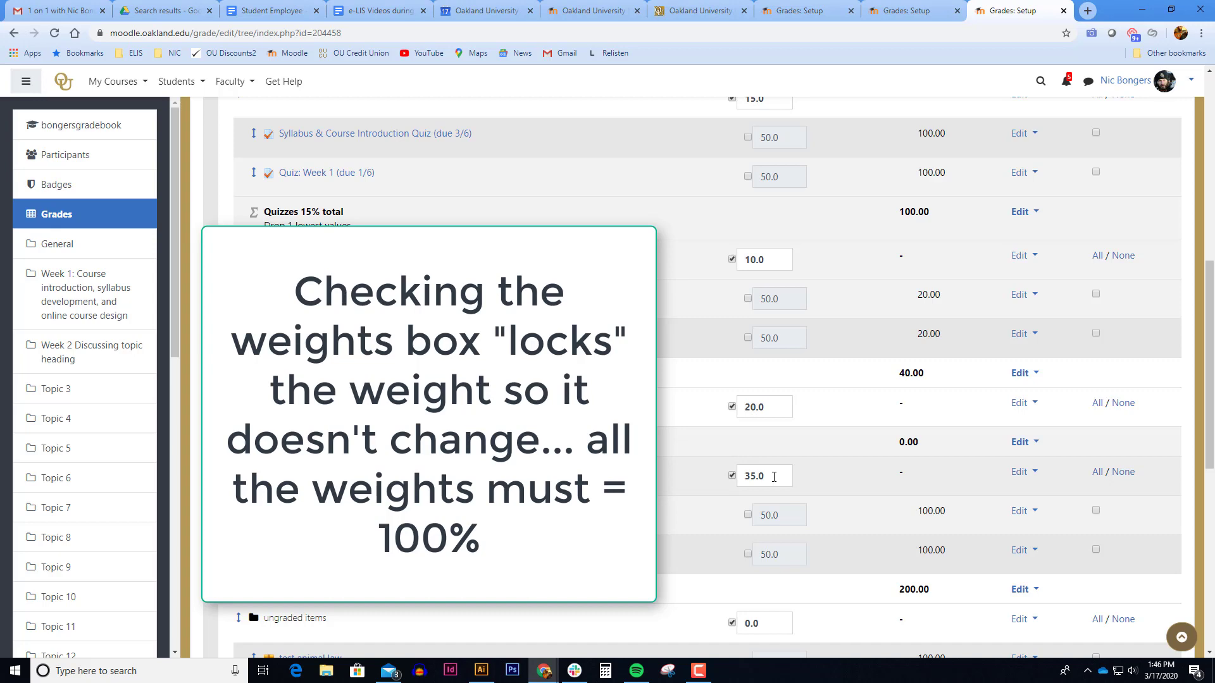
click(696, 486)
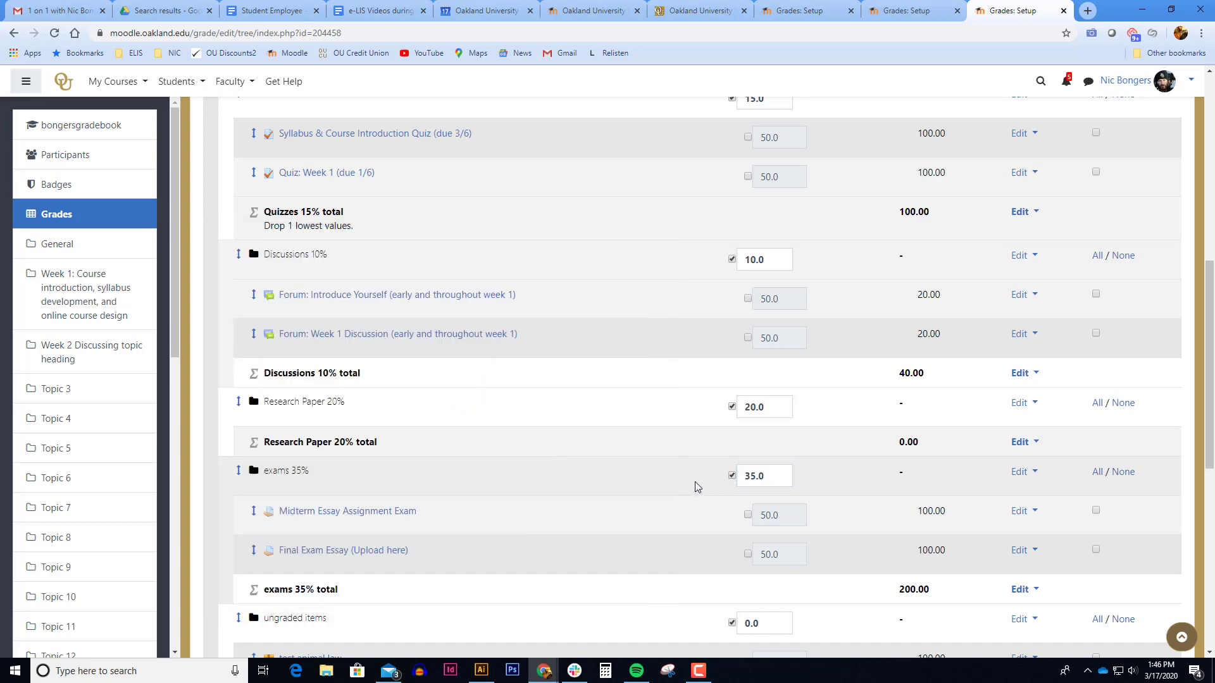
Step: Open the settings of the Assignments 20% category, check the percentage in its name, save it and return to the gradebook setup
scroll(697, 486, up, 8)
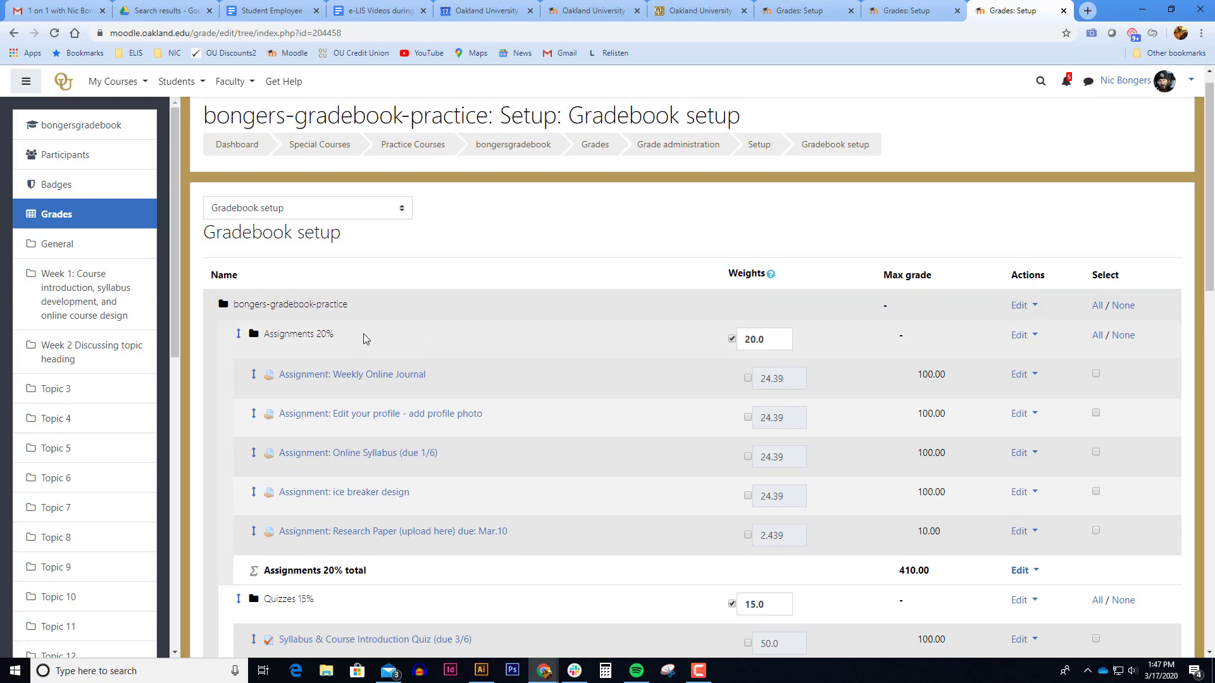
click(1020, 339)
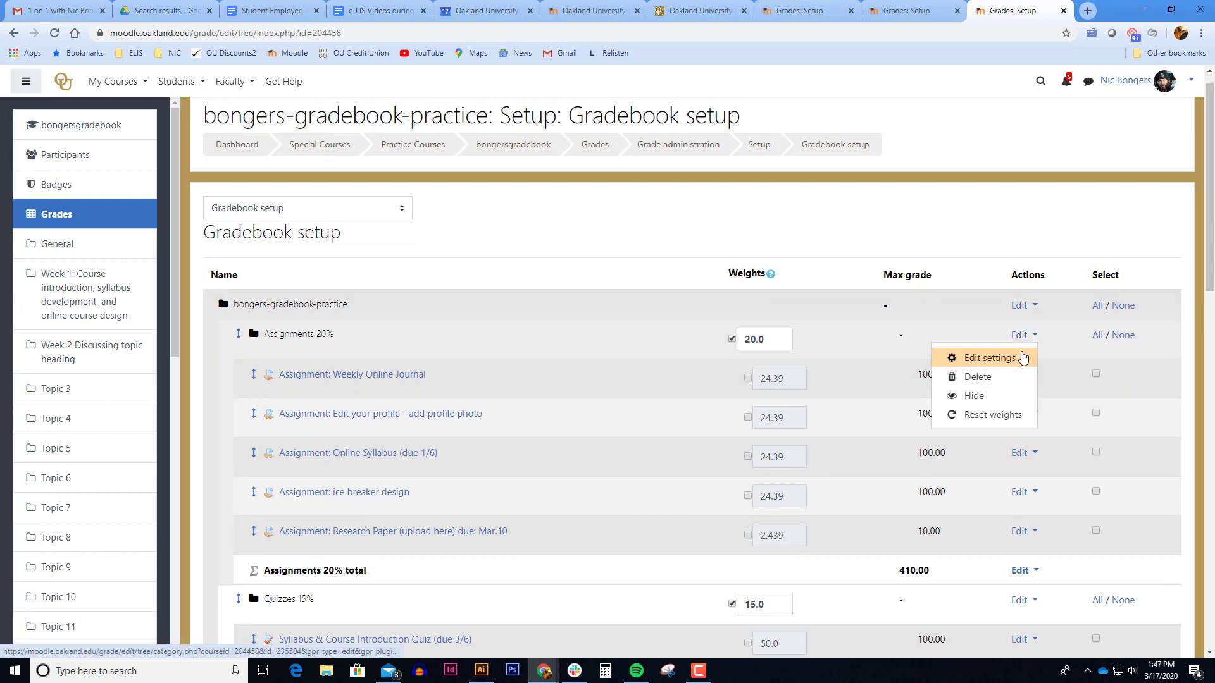
click(1023, 356)
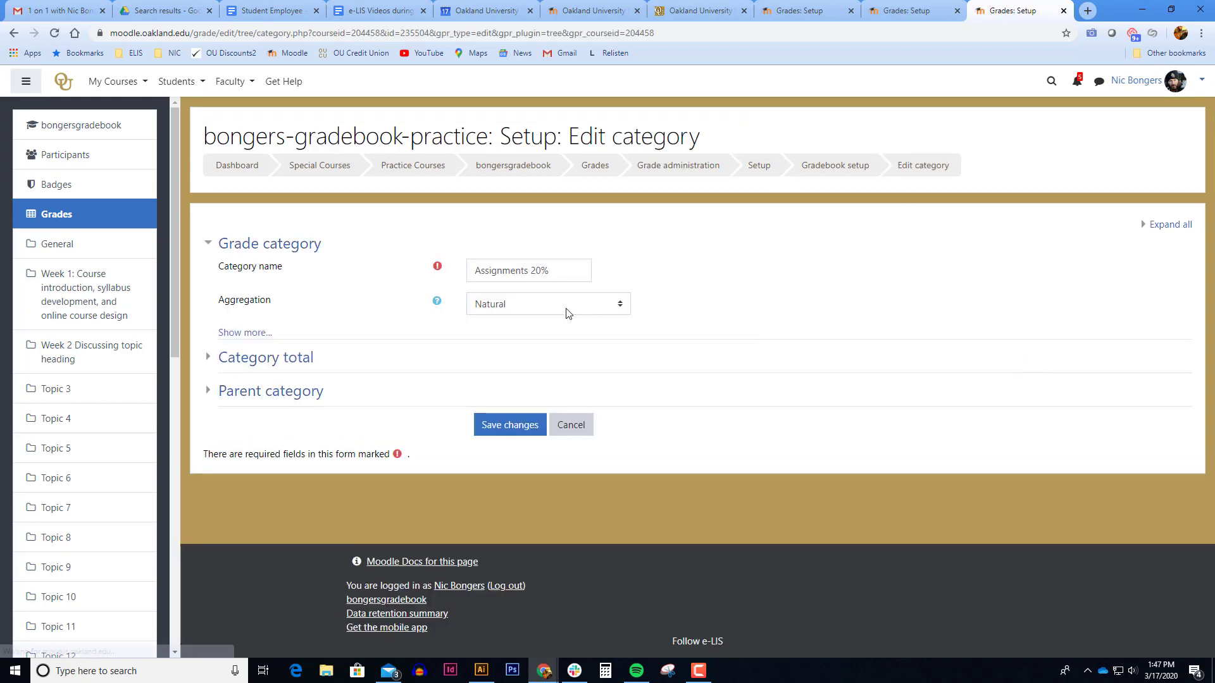
drag(551, 271, 528, 273)
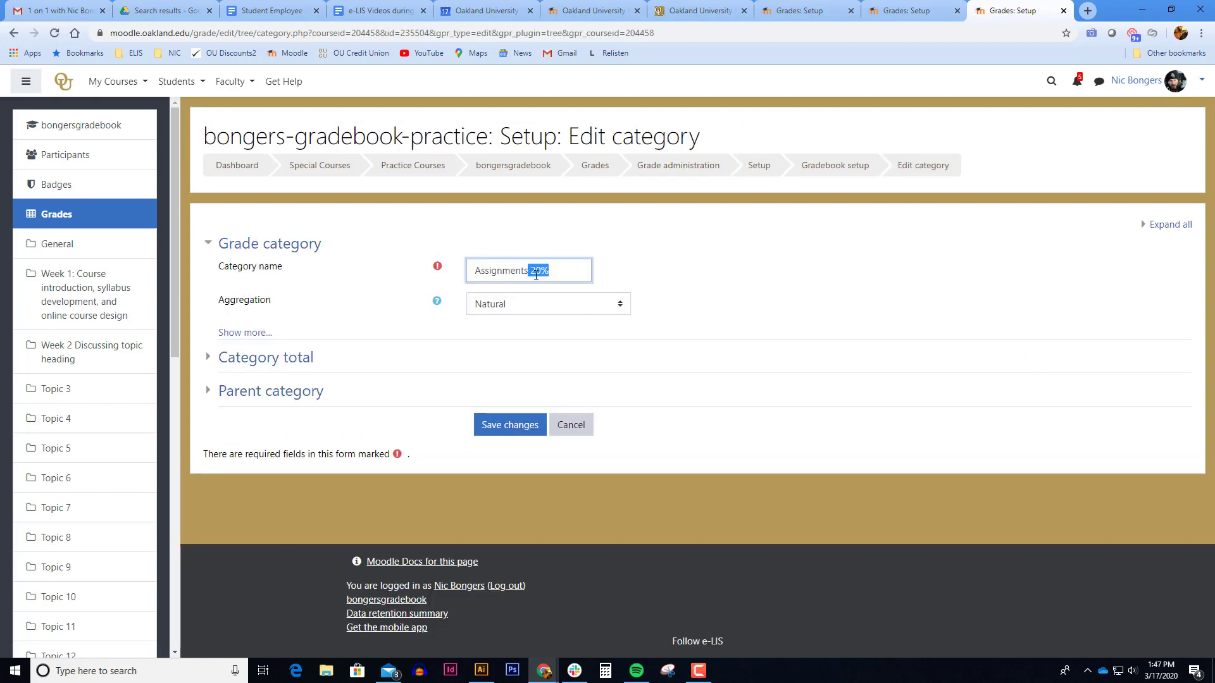
click(552, 274)
double_click(541, 272)
click(521, 425)
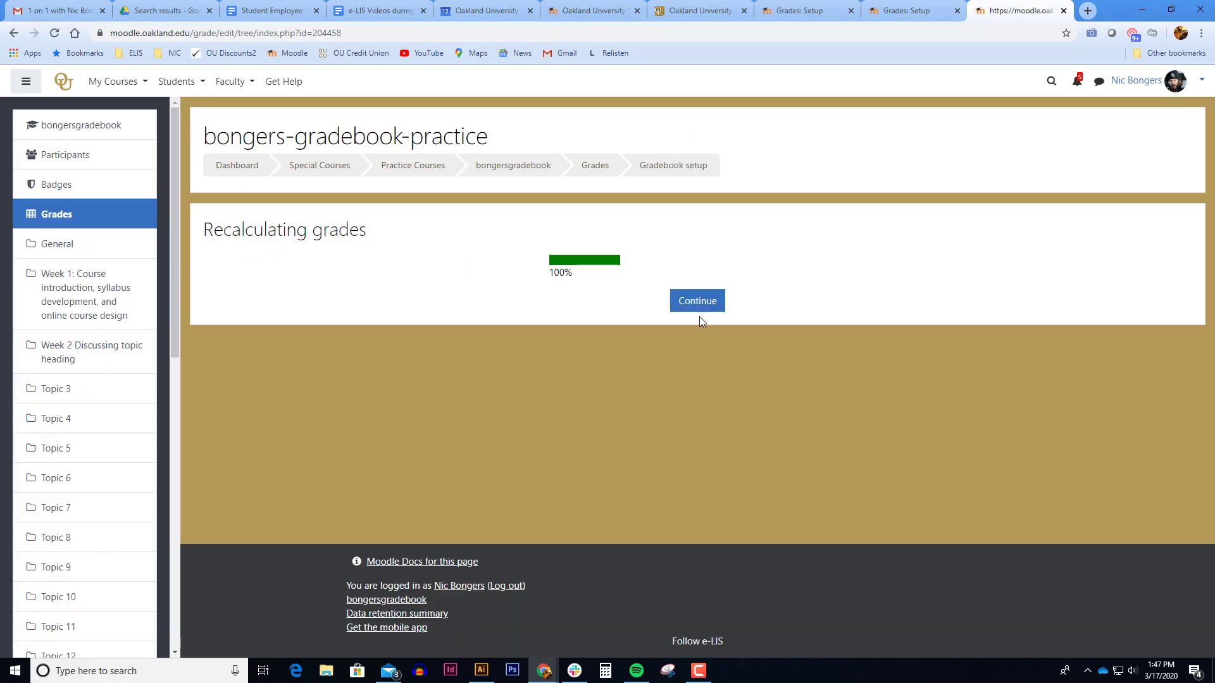
click(703, 303)
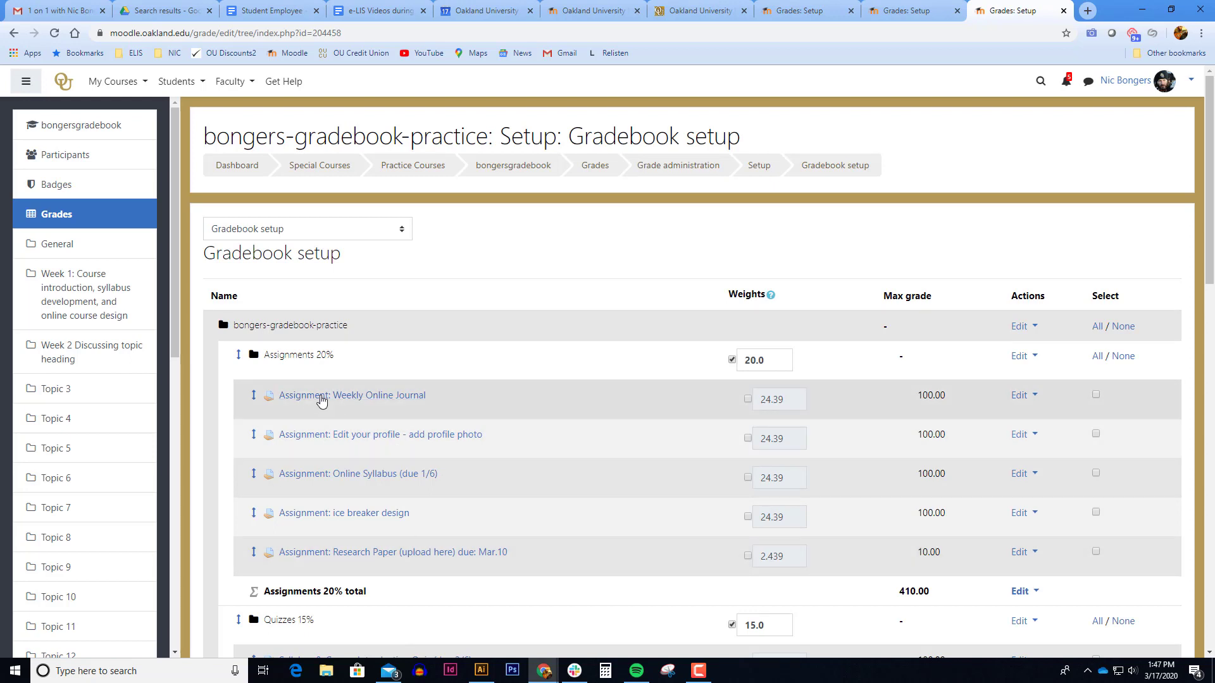
Step: Review the percentages included in the category names from Assignments through Discussions
drag(335, 356, 315, 358)
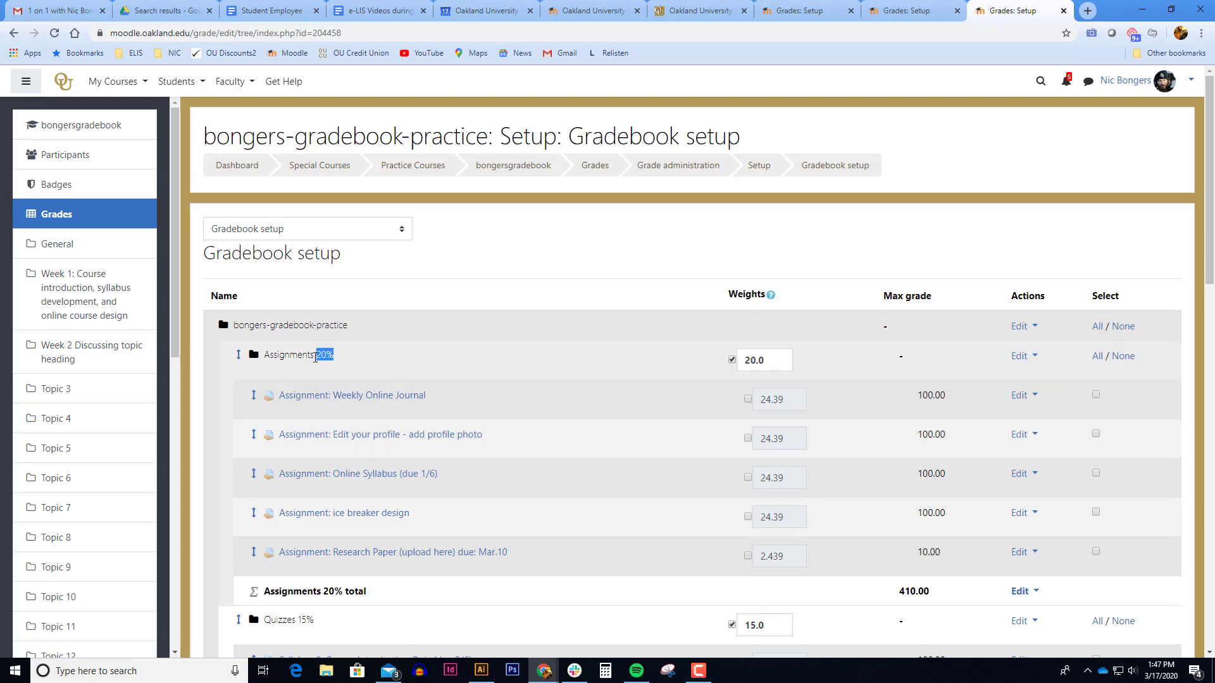
click(357, 365)
scroll(299, 499, down, 2)
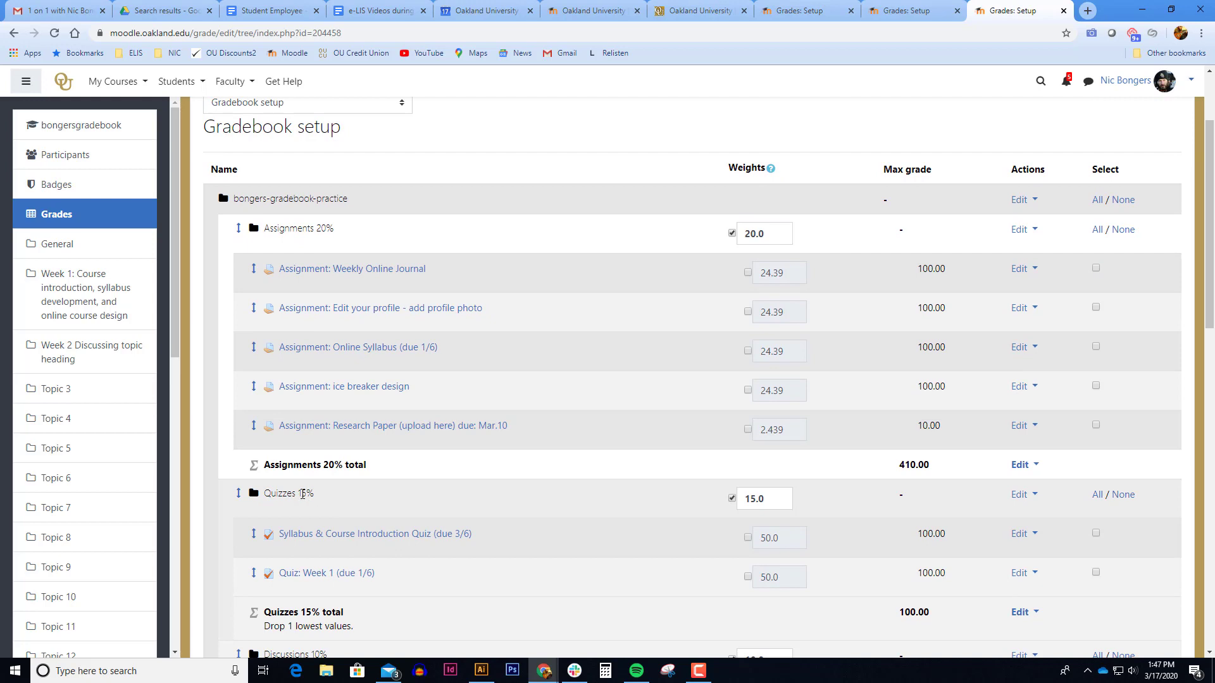
scroll(303, 494, down, 3)
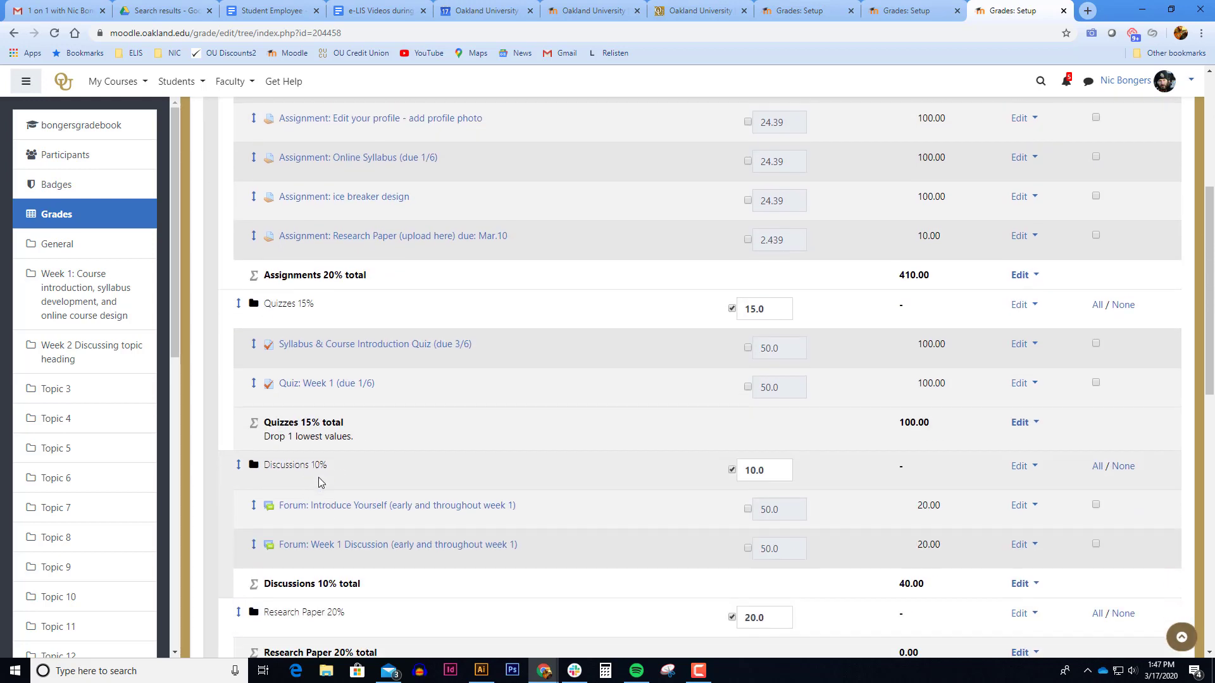
scroll(340, 485, up, 5)
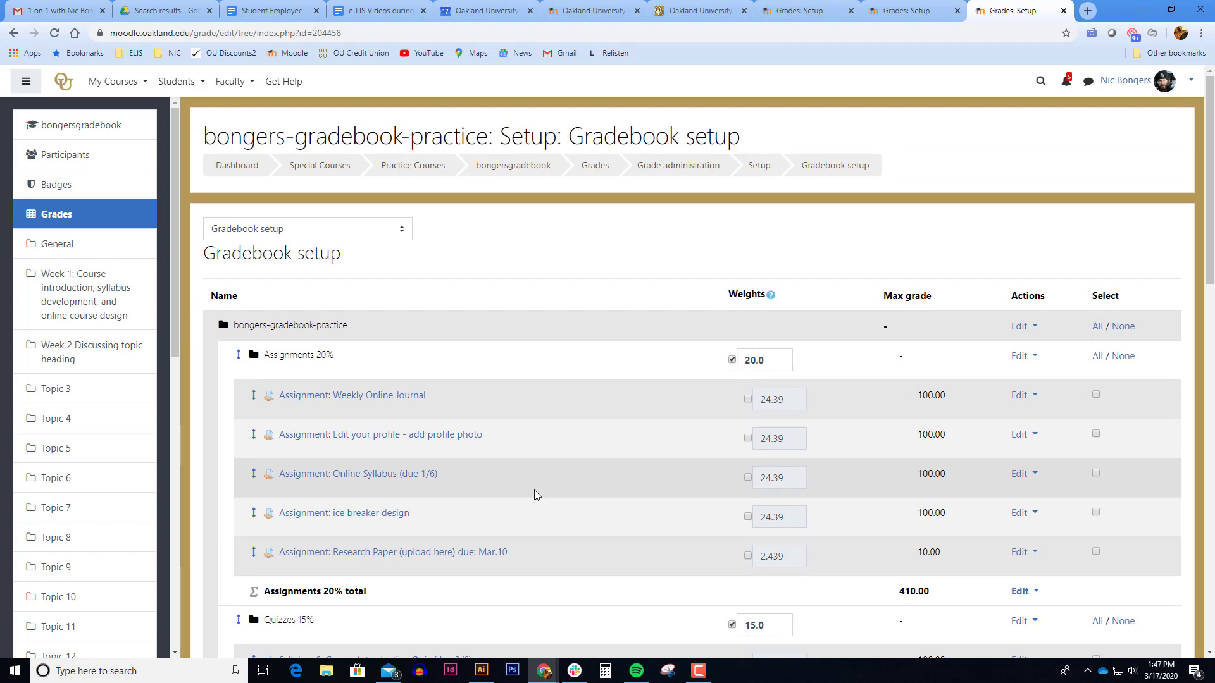
Step: Examine the drop-lowest note under the Quizzes category total
scroll(535, 495, down, 1)
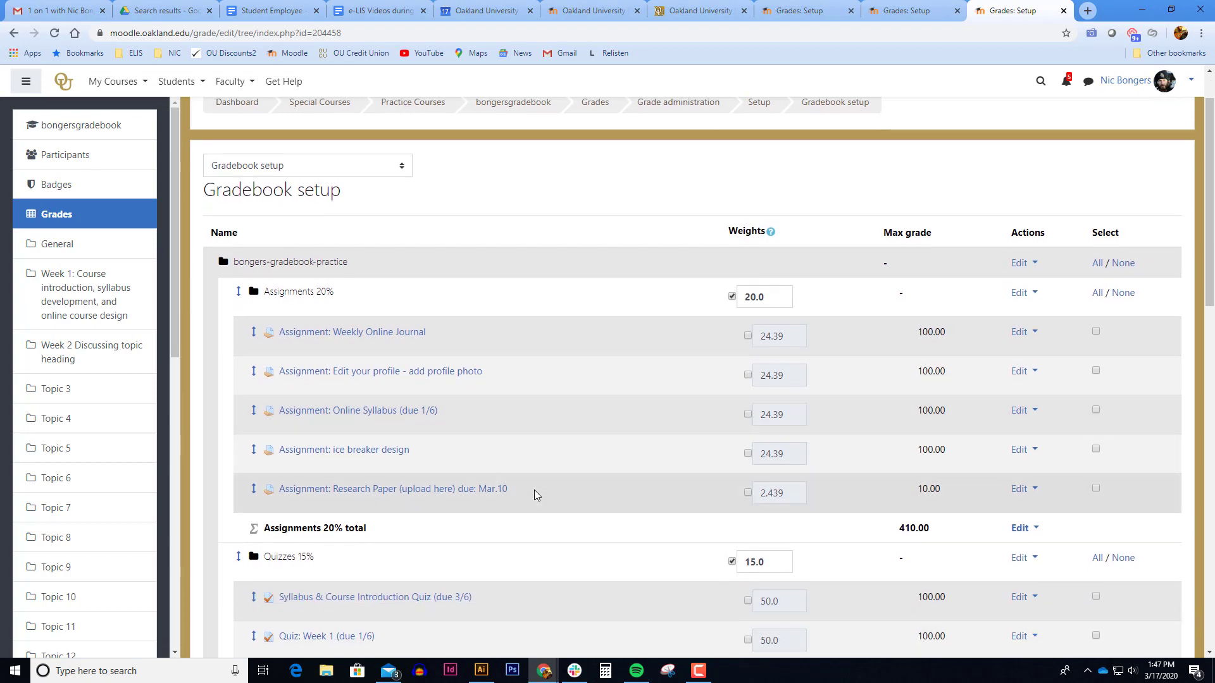
scroll(534, 494, down, 3)
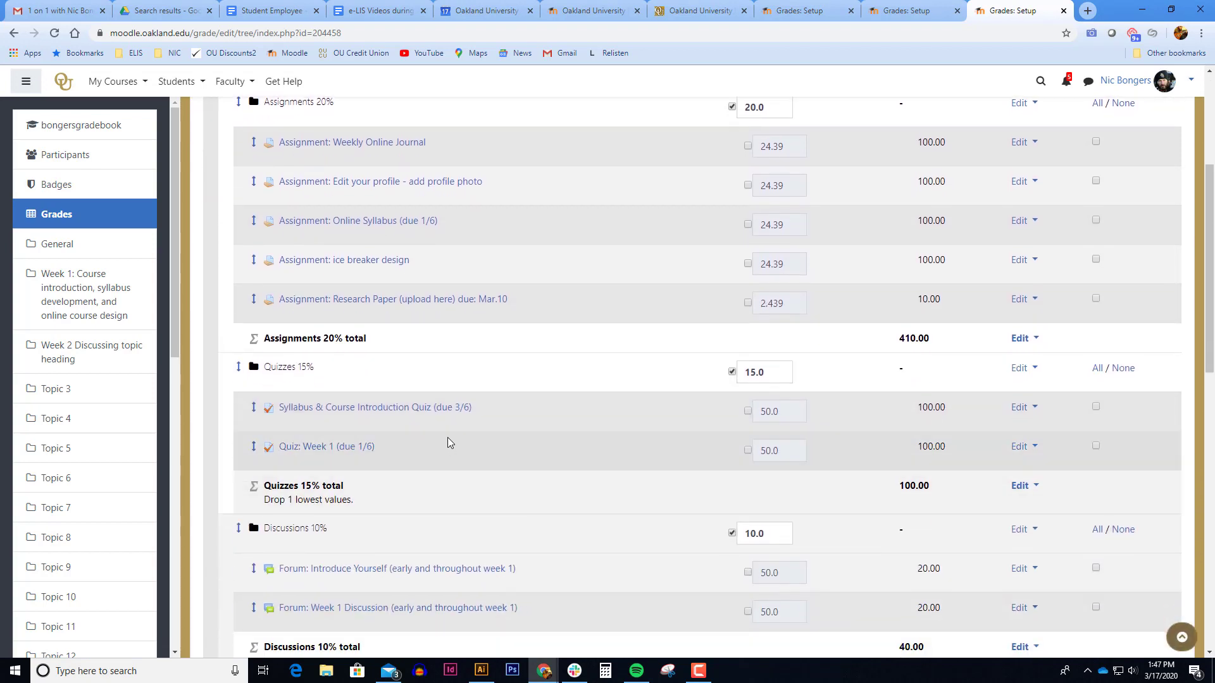
drag(355, 501, 261, 507)
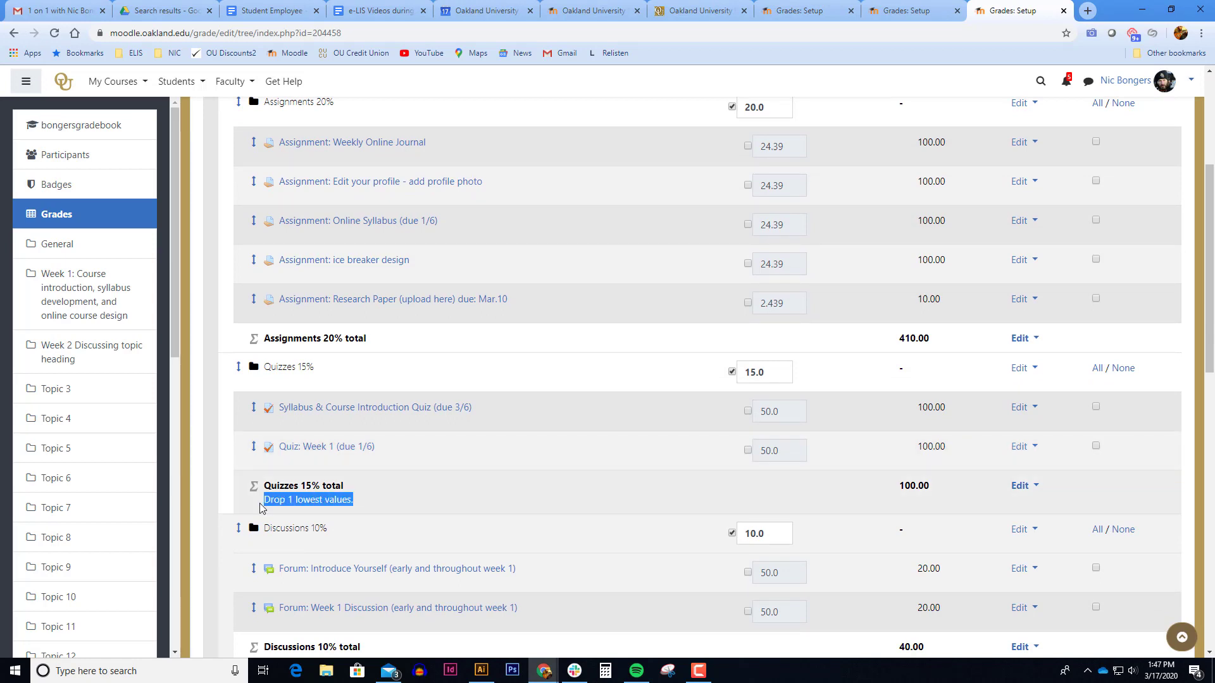
click(376, 497)
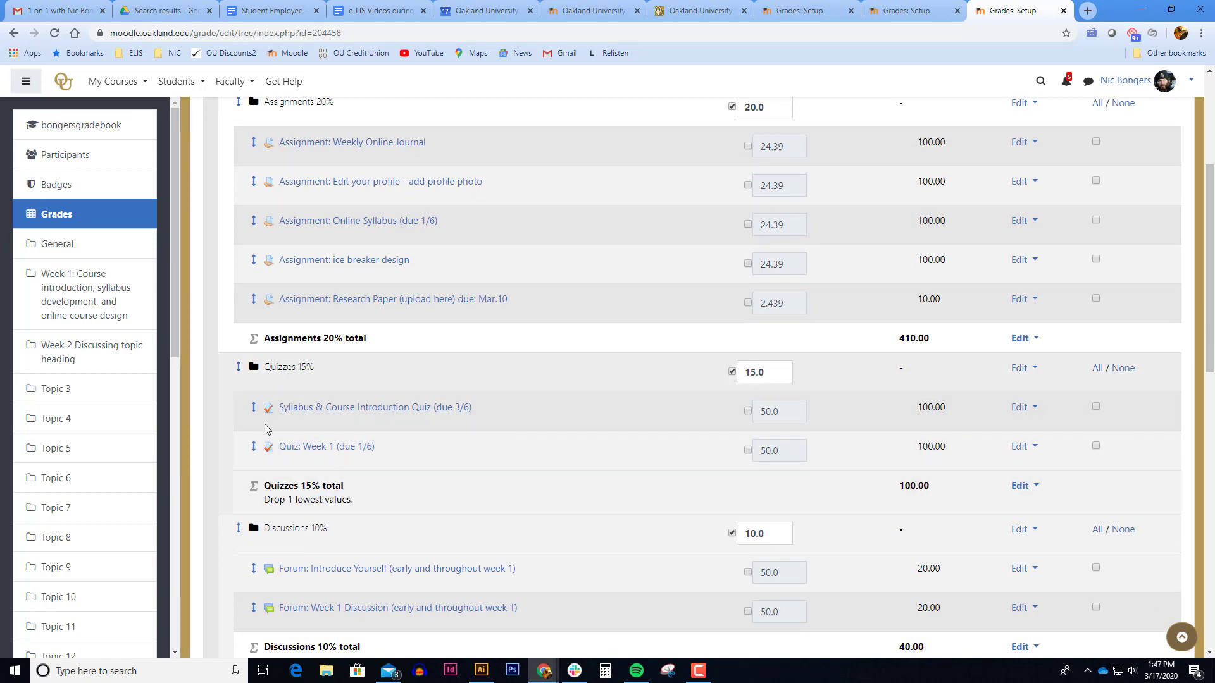
drag(374, 503, 283, 502)
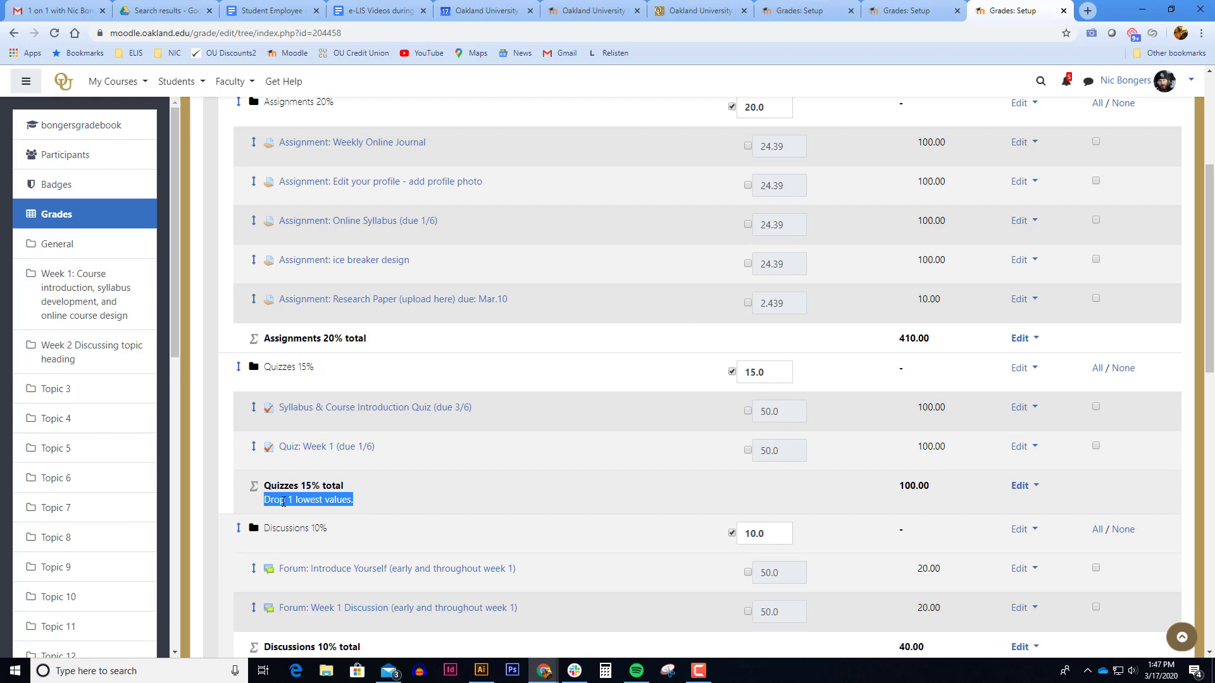
click(367, 497)
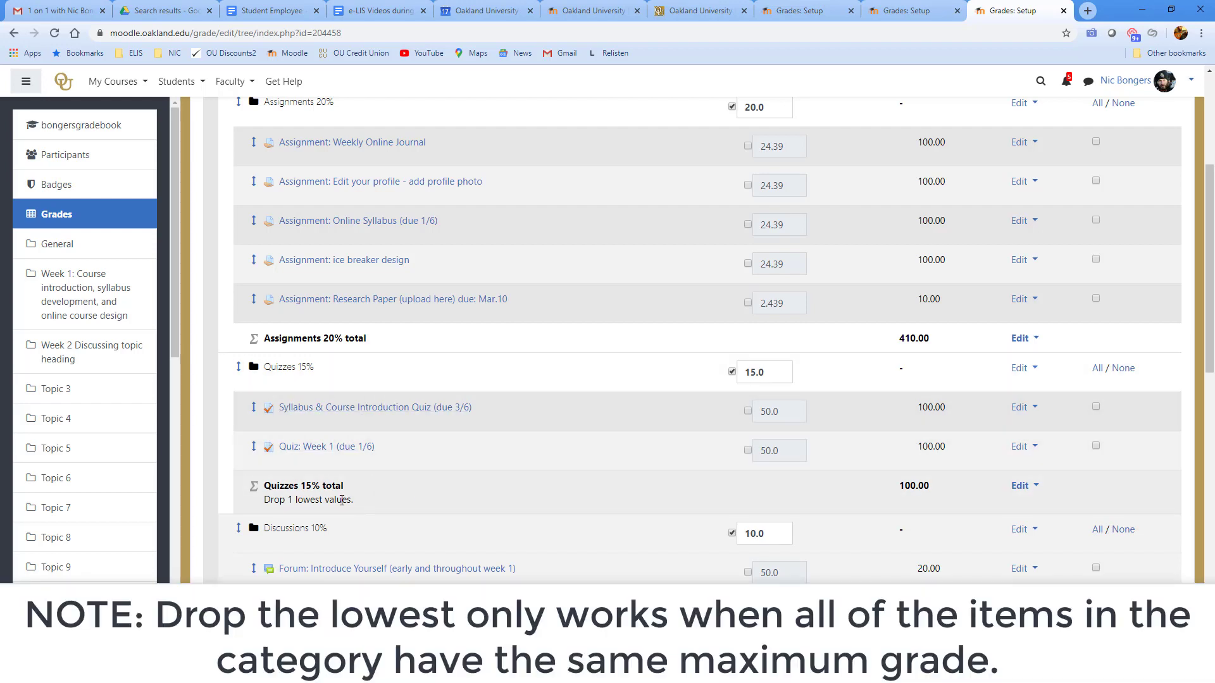
Step: Open the Quizzes category's extended settings, check the Drop the lowest value, save the category and return to the gradebook setup
click(1025, 368)
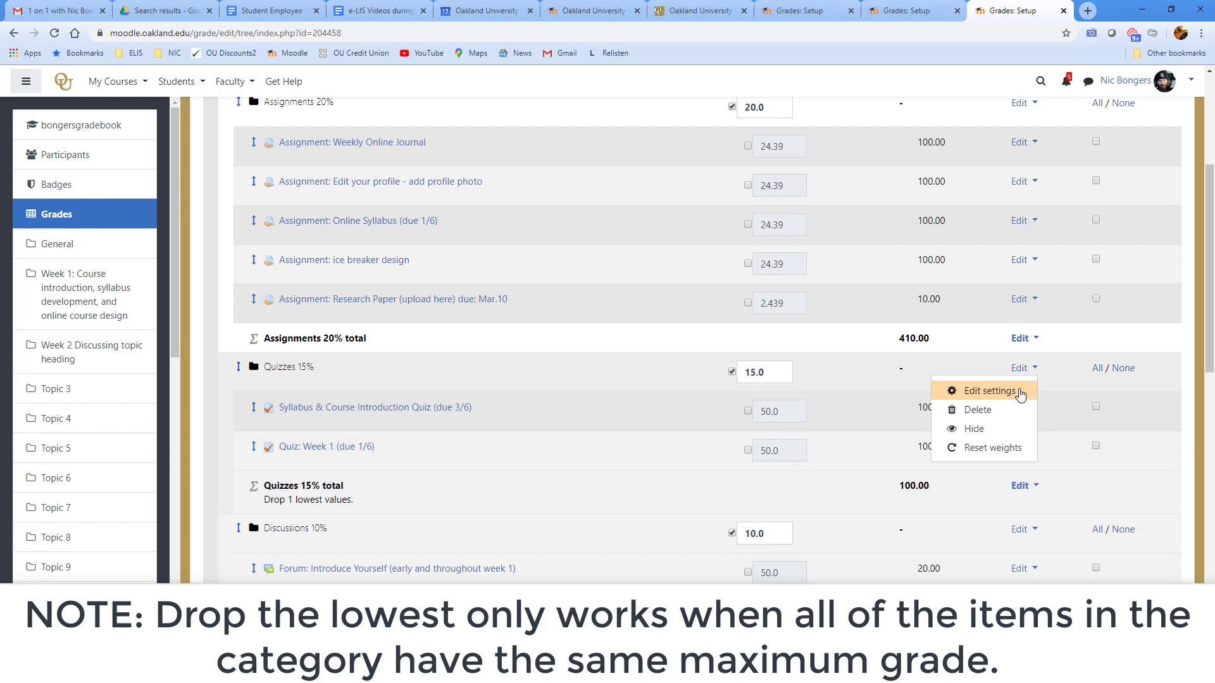
click(1020, 392)
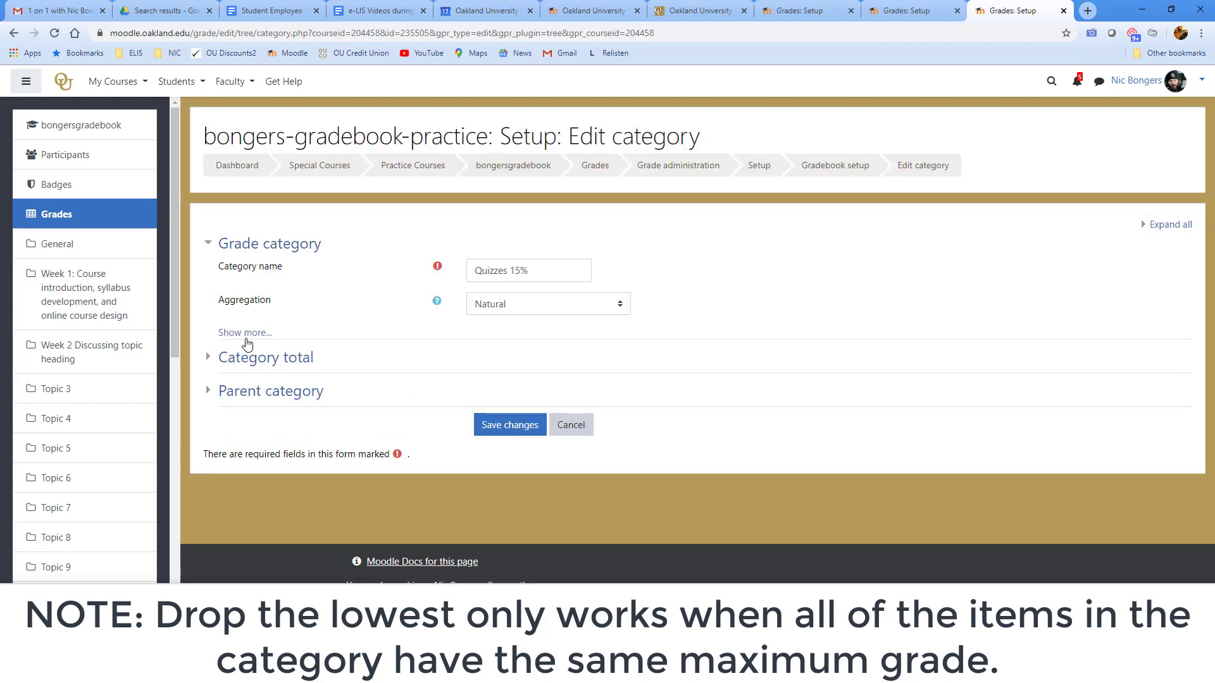
click(246, 333)
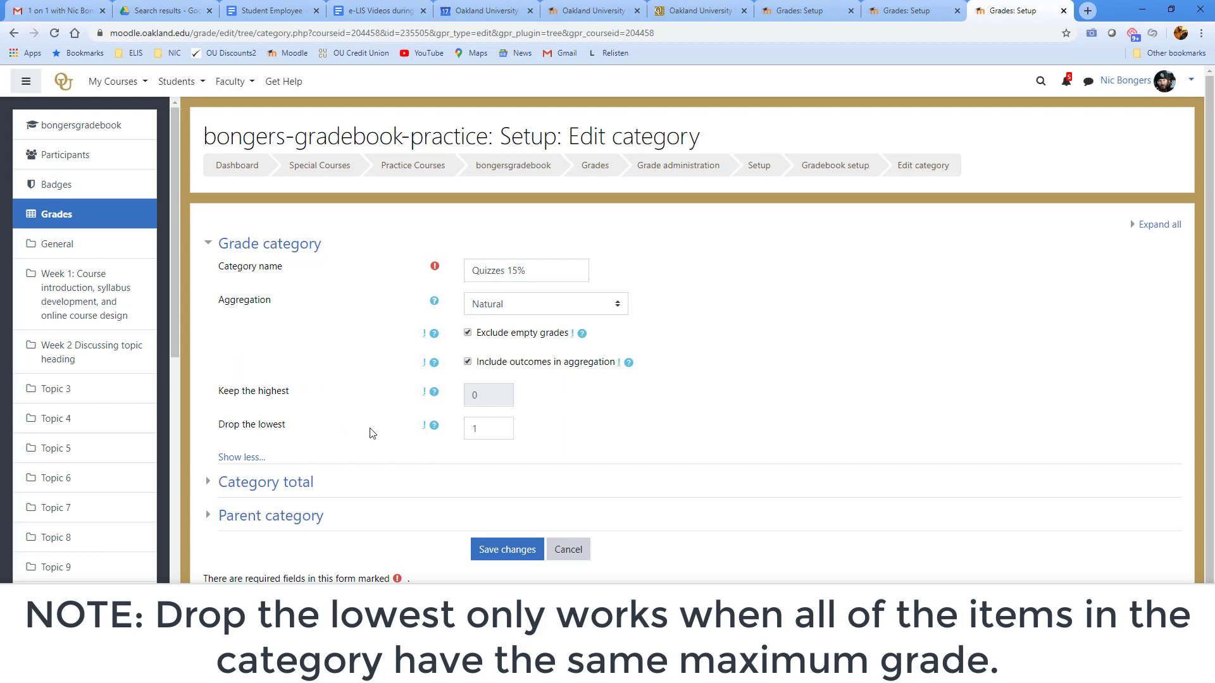
drag(480, 429, 461, 440)
click(518, 551)
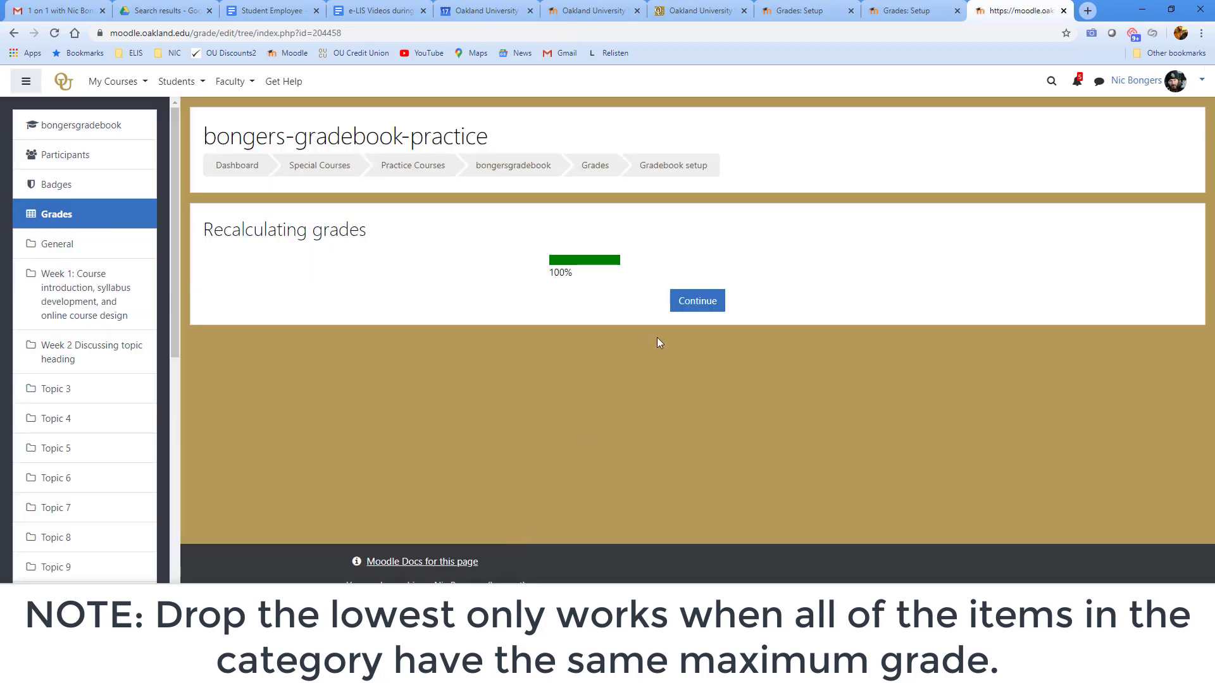
click(680, 311)
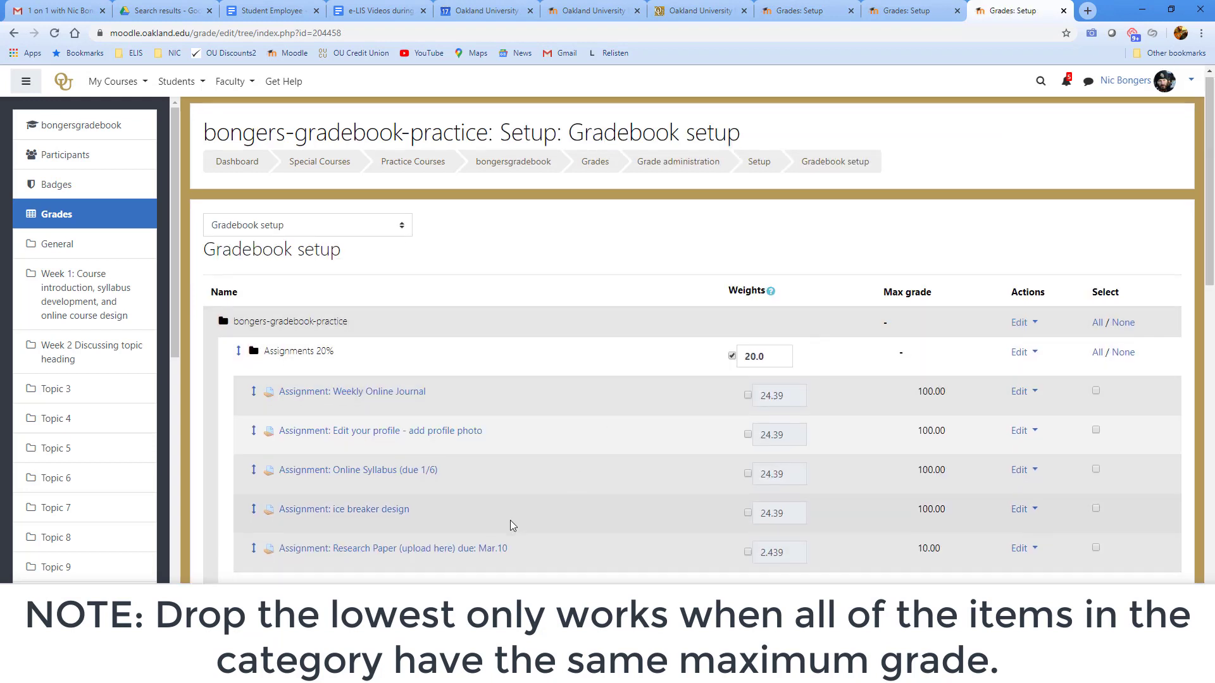
Step: Move the "Assignment: Research Paper (upload here) due: Mar.10" item from Assignments 20% to the Research Paper 20% category and continue after recalculation
scroll(510, 520, down, 4)
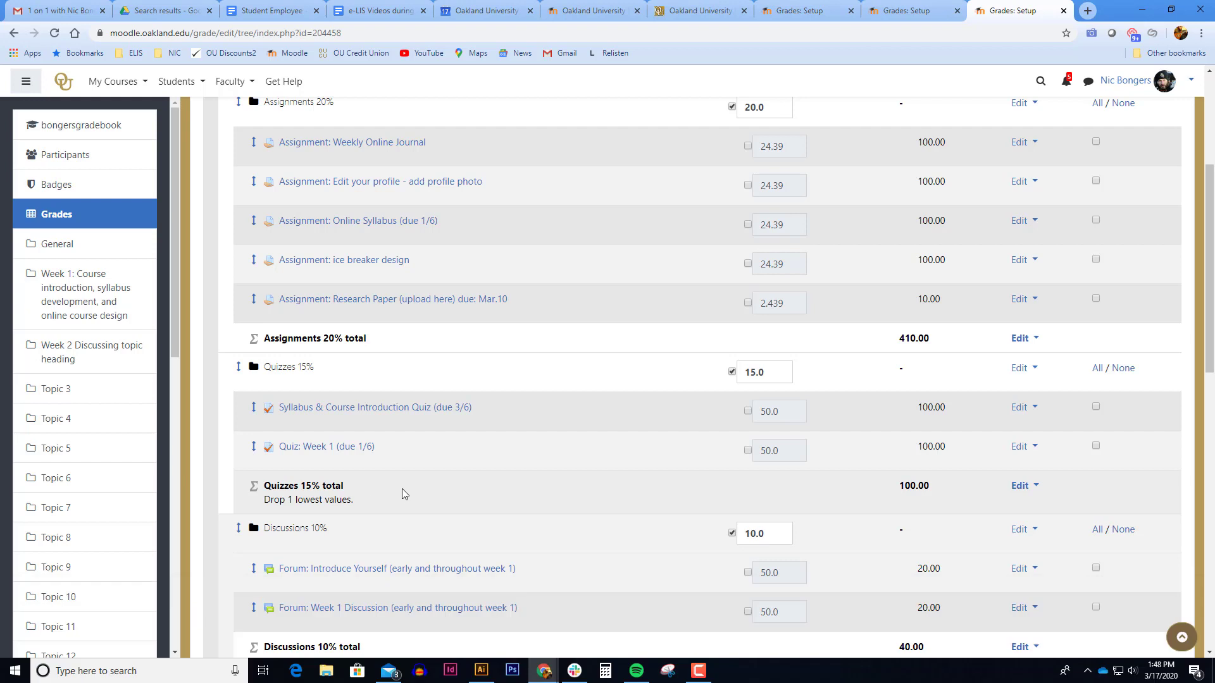
scroll(401, 488, down, 5)
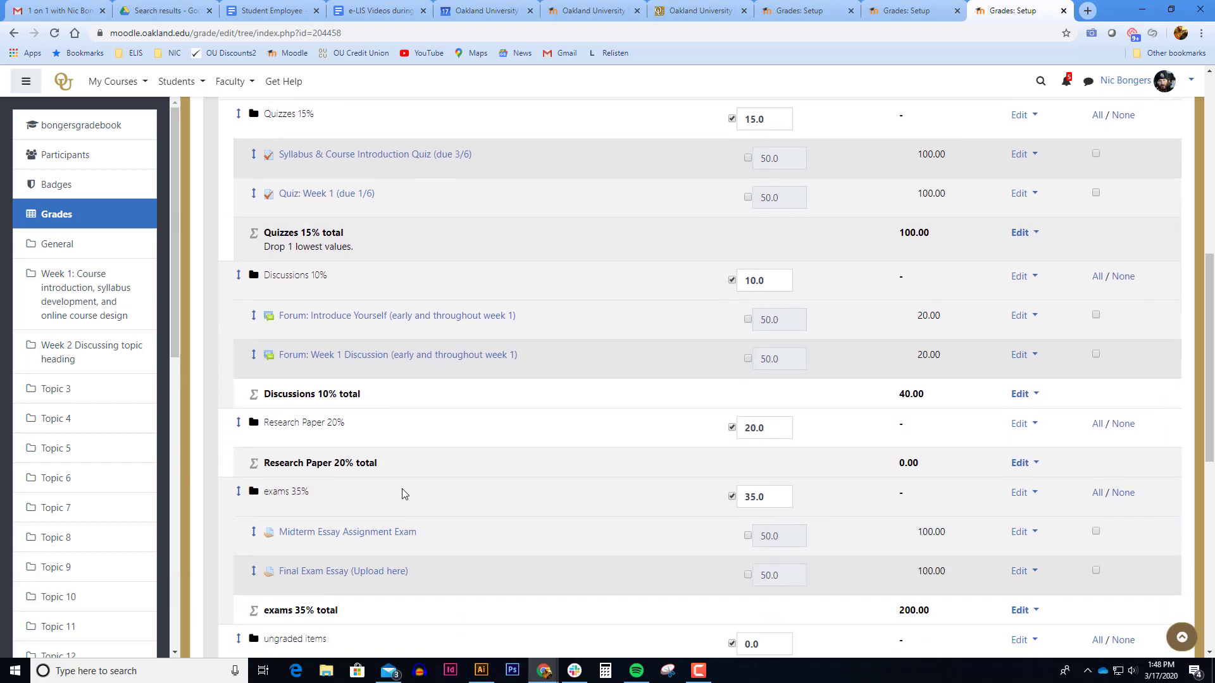
scroll(401, 488, down, 5)
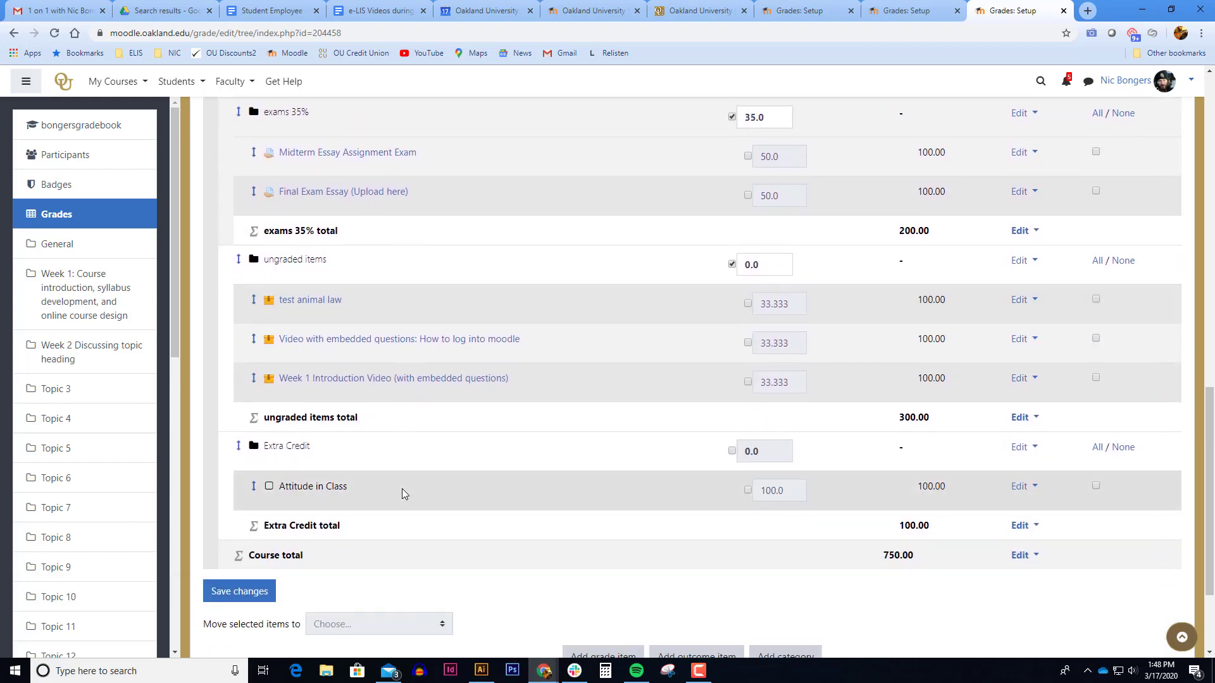
scroll(401, 488, up, 7)
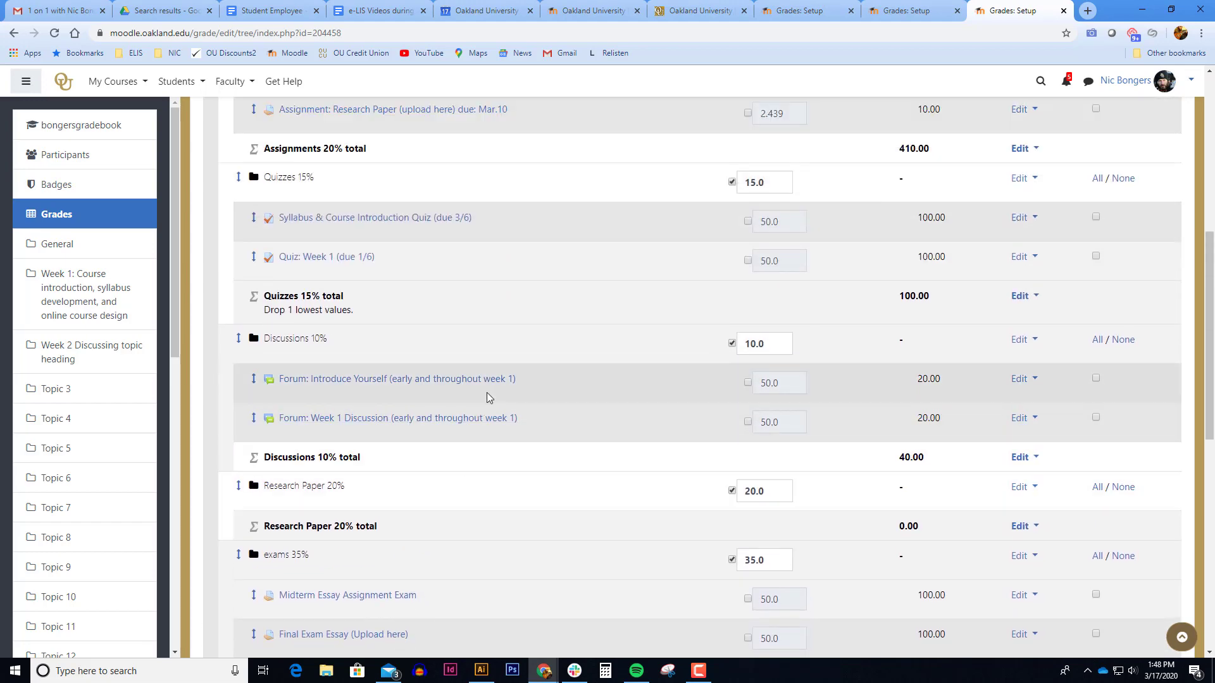
scroll(489, 397, up, 4)
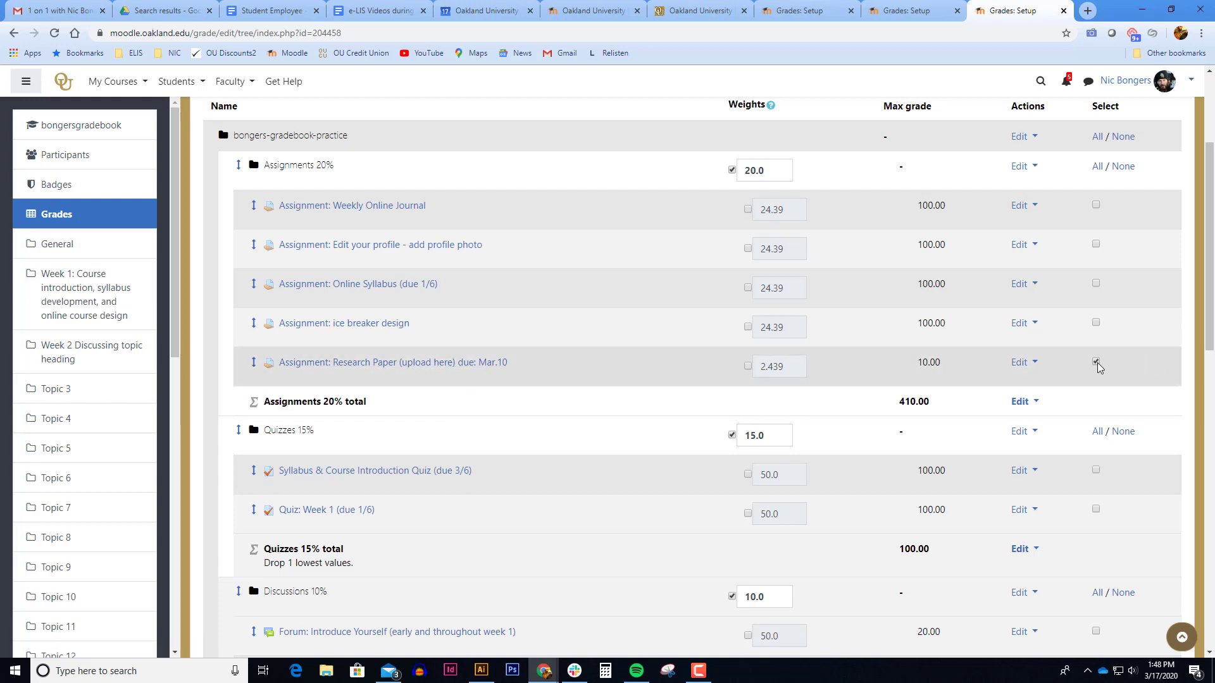
scroll(1098, 368, down, 15)
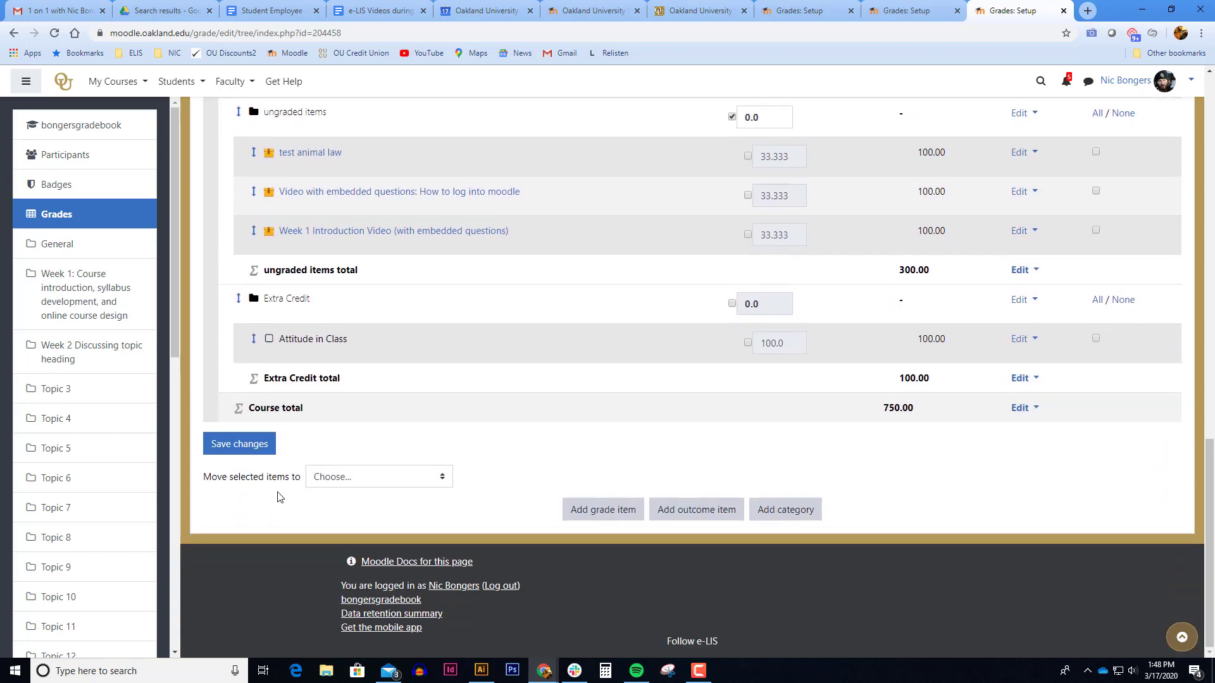
click(356, 484)
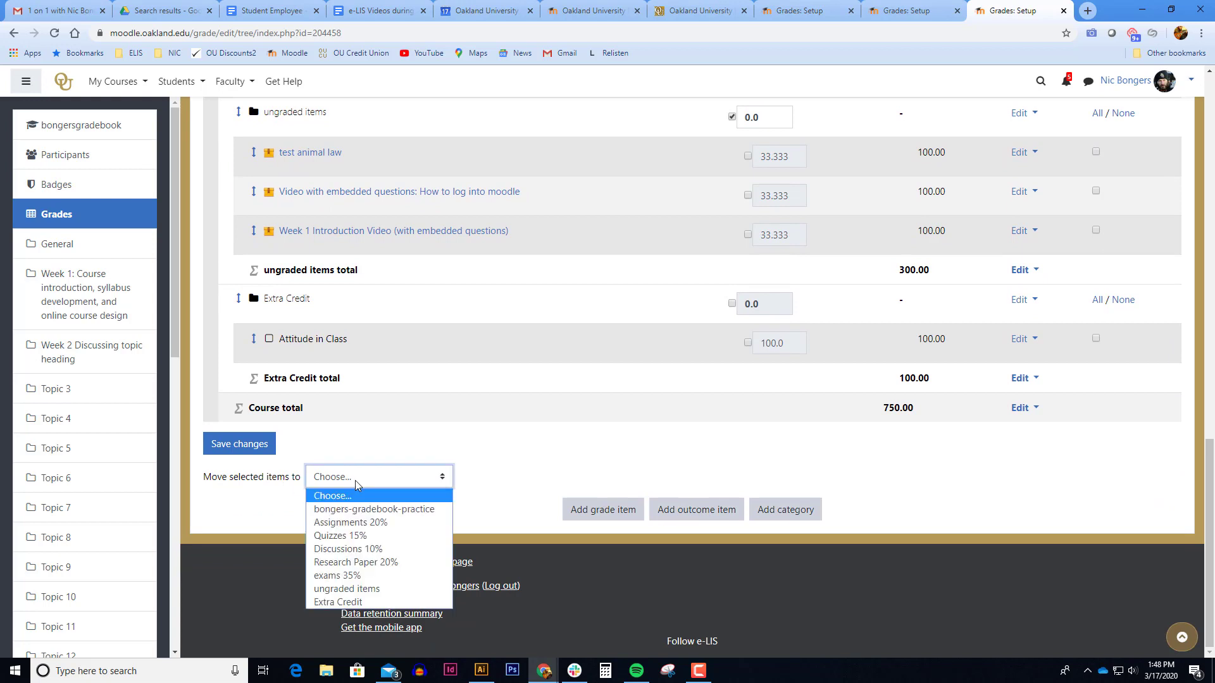
click(392, 569)
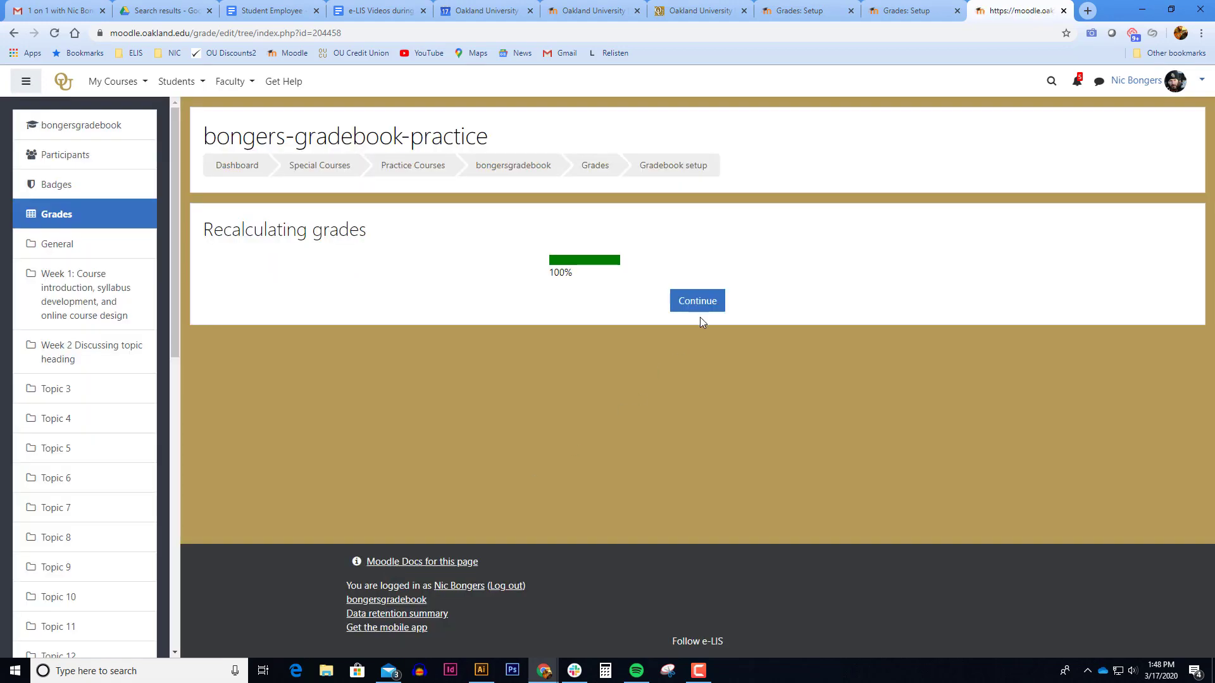
click(701, 312)
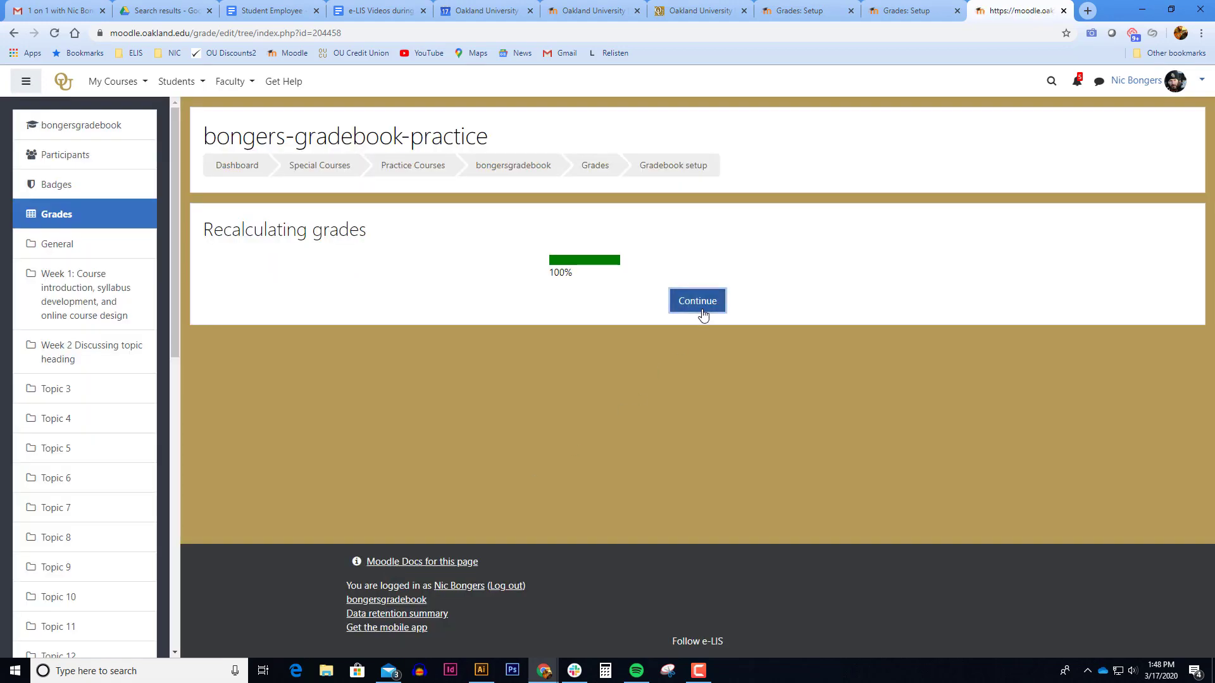
Step: Check the research paper assignment in its new category, and examine the weight of the ungraded items category
scroll(606, 457, down, 1)
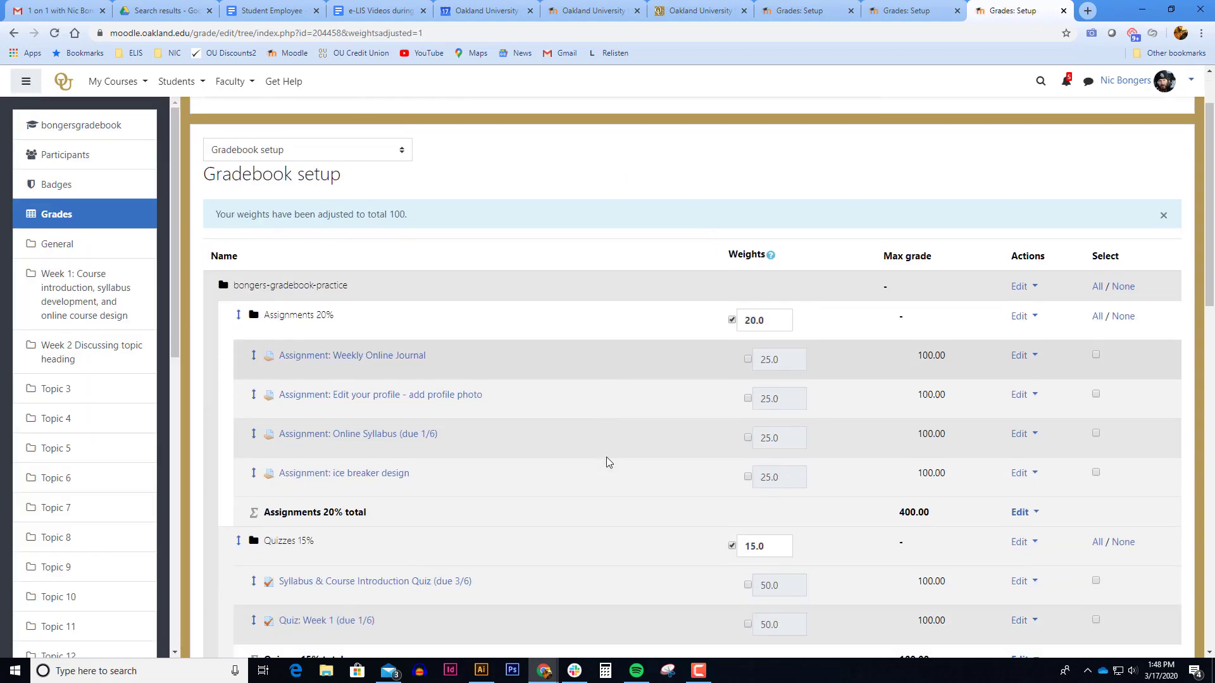
scroll(606, 457, down, 7)
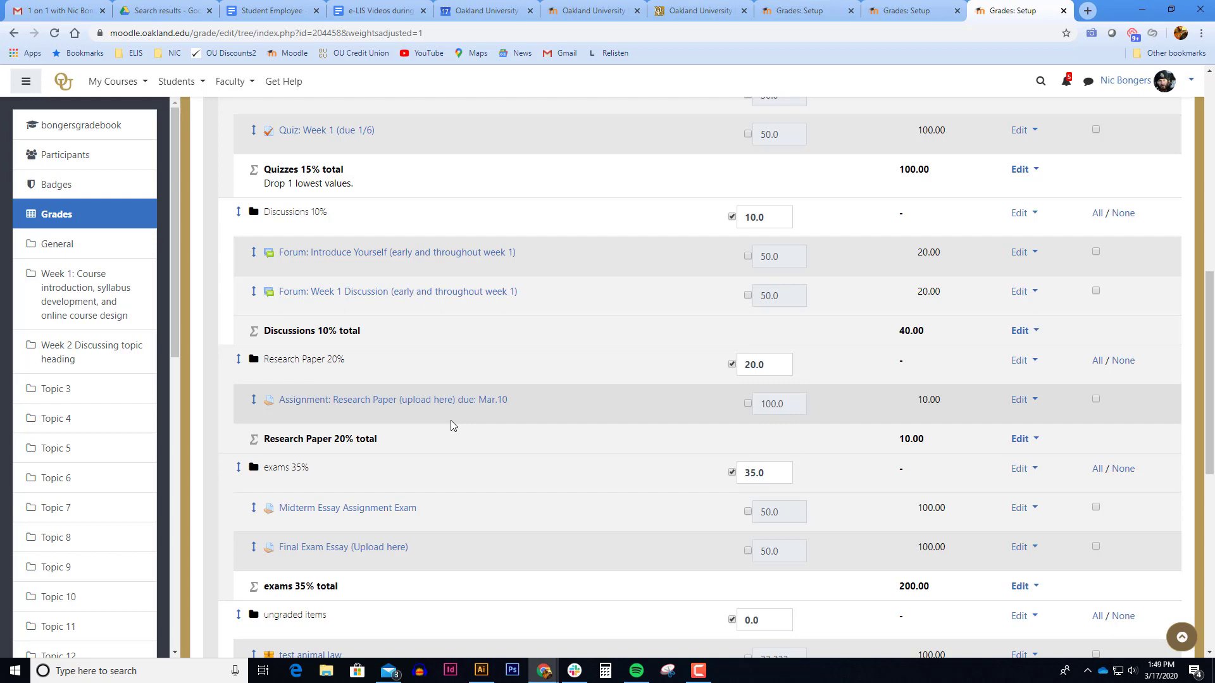
scroll(453, 426, down, 4)
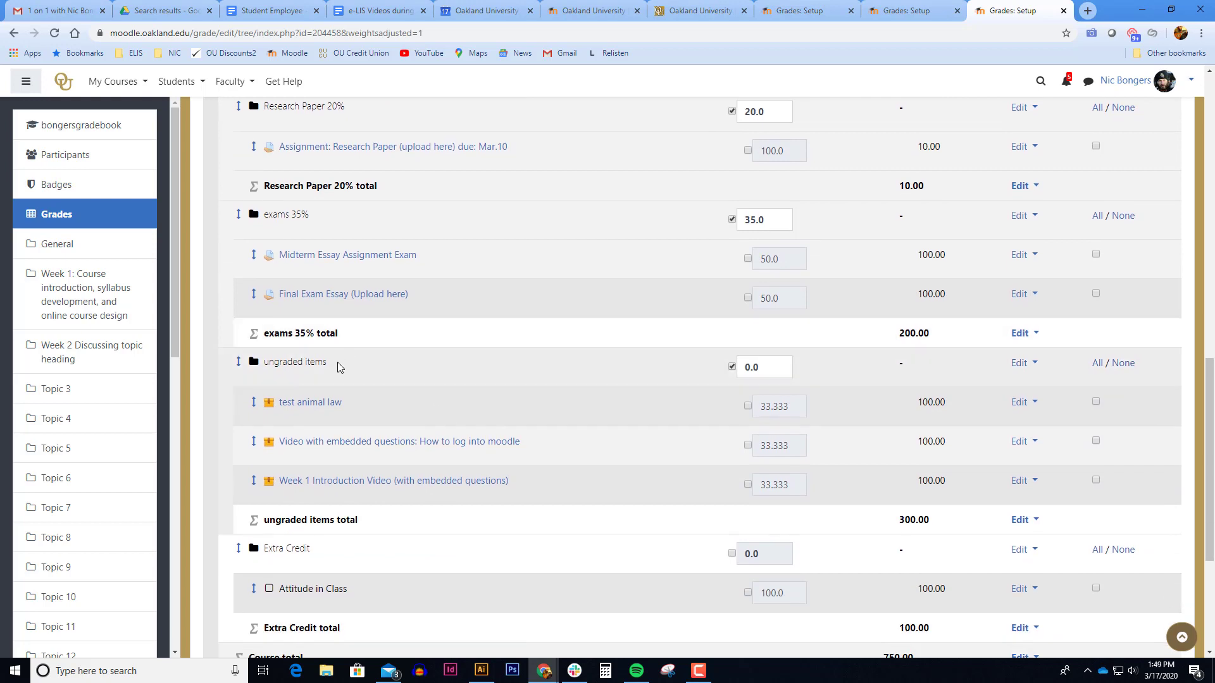
drag(338, 367, 263, 367)
click(335, 374)
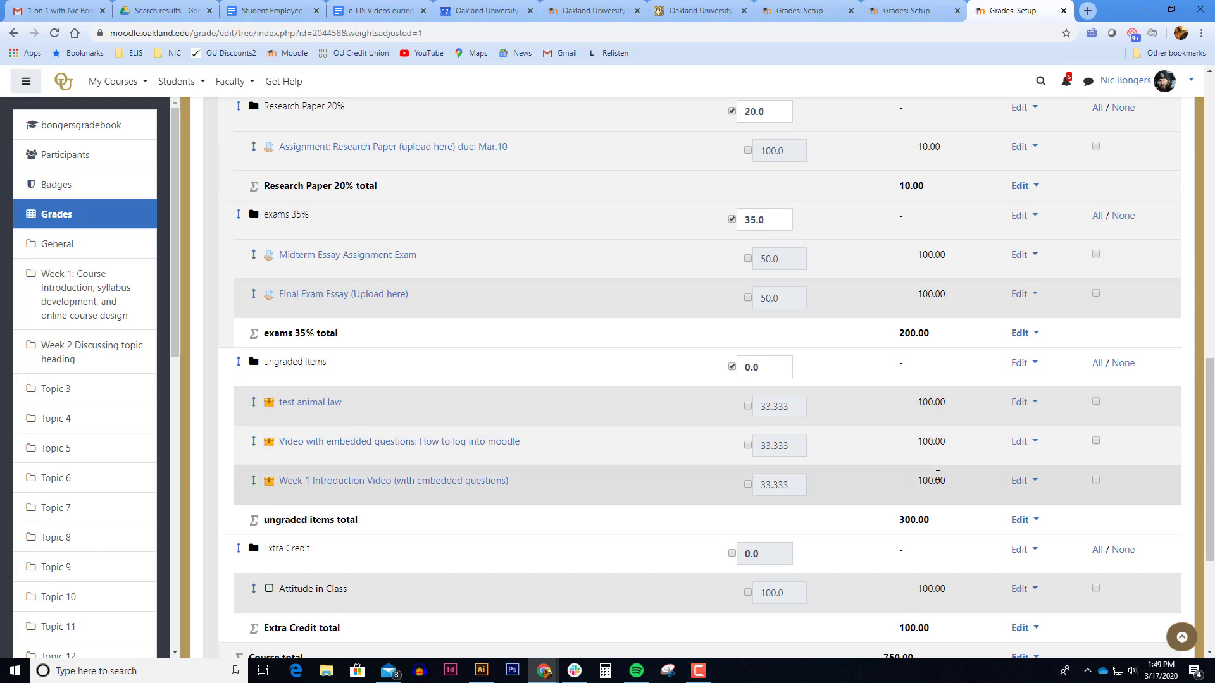
drag(759, 368, 728, 371)
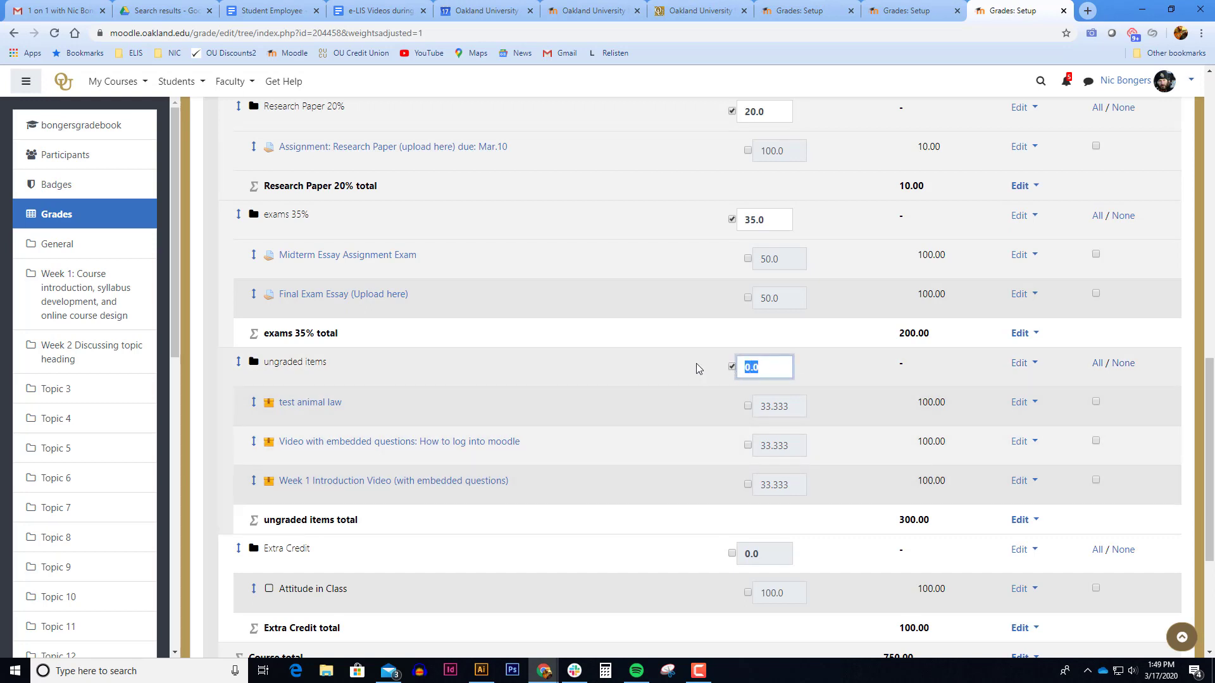
Step: Open the Extra Credit category's settings, enable the adjusted weight under its parent category and set the weight to 2.0000
click(696, 364)
scroll(695, 364, down, 2)
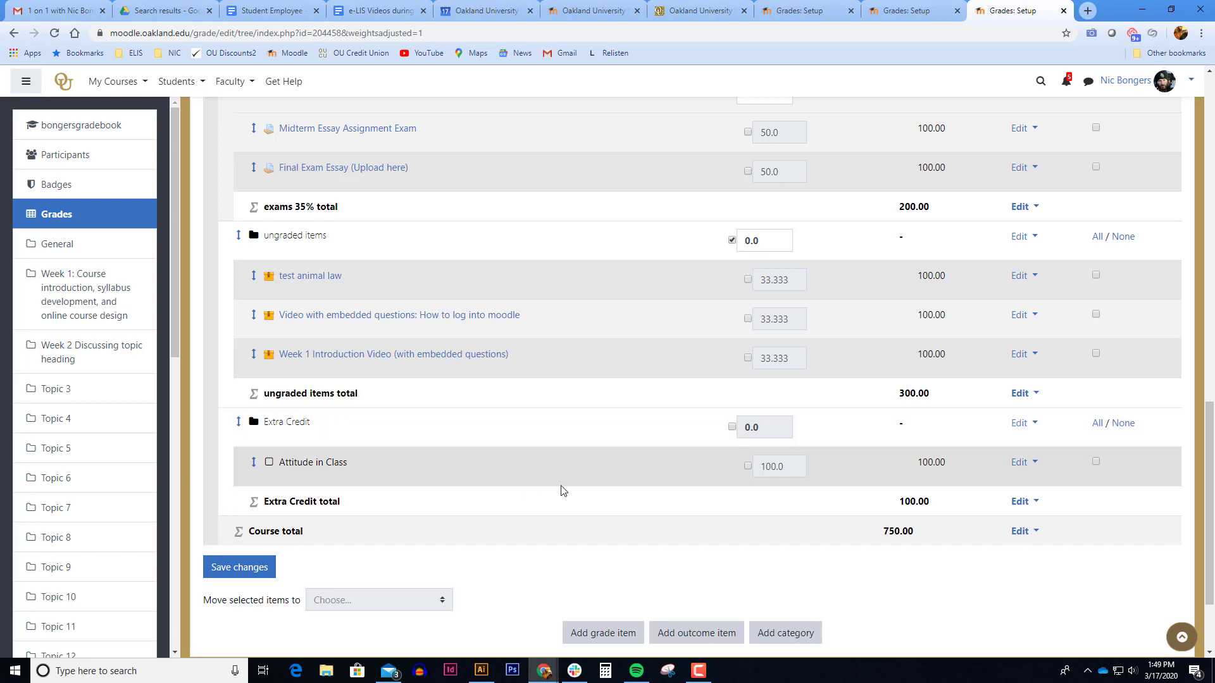
drag(768, 429, 734, 427)
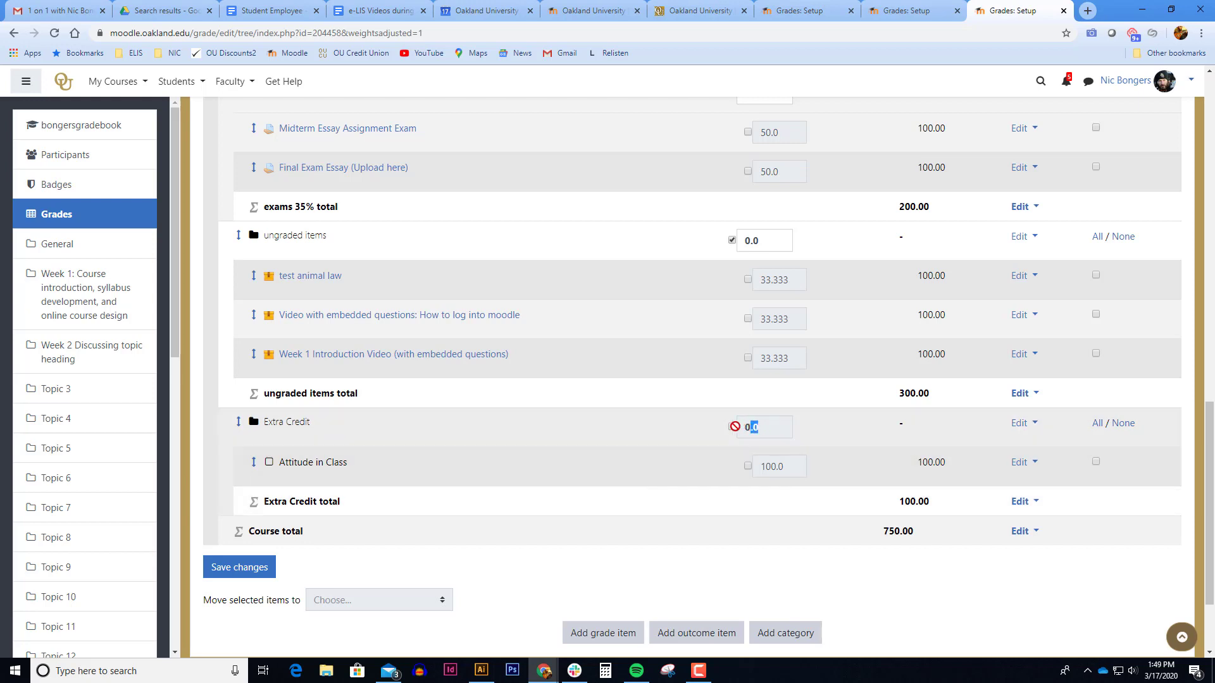
click(707, 429)
click(1019, 428)
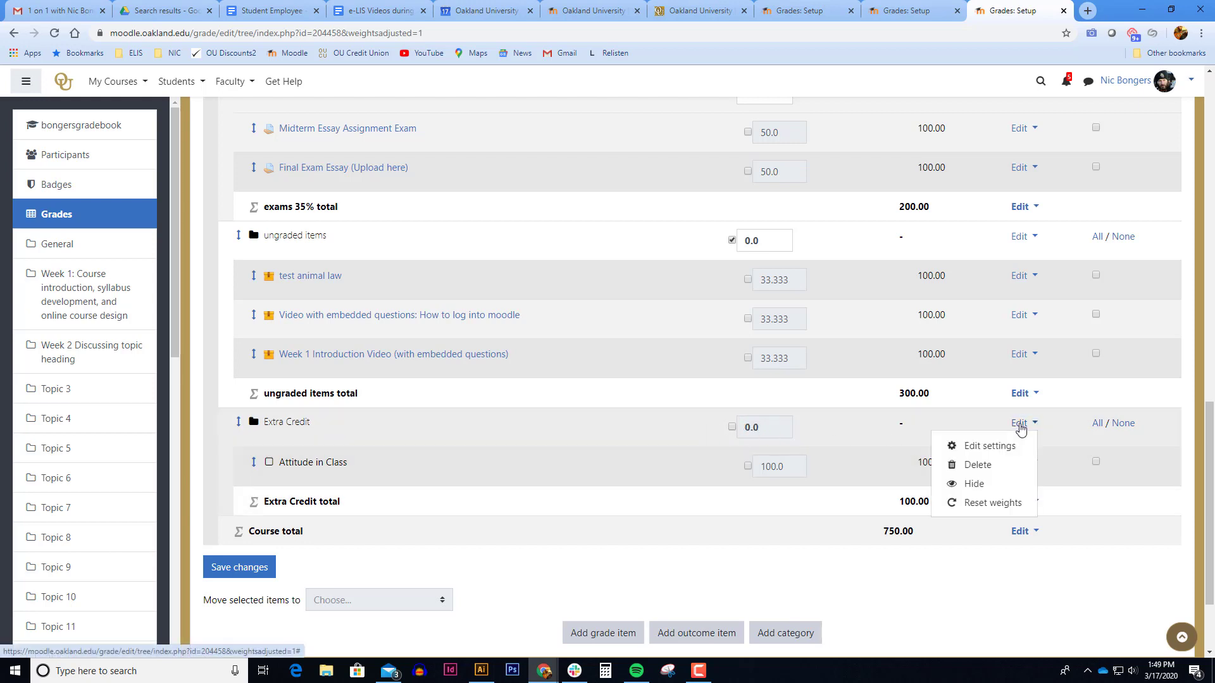
click(1020, 445)
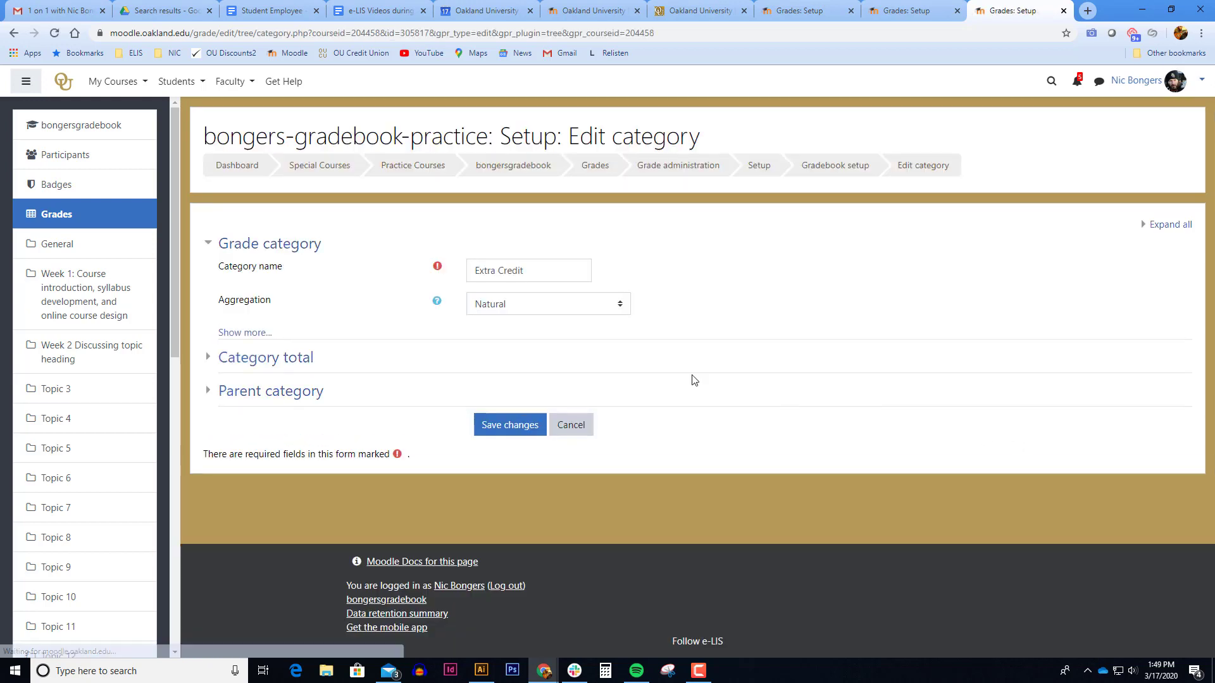
click(273, 392)
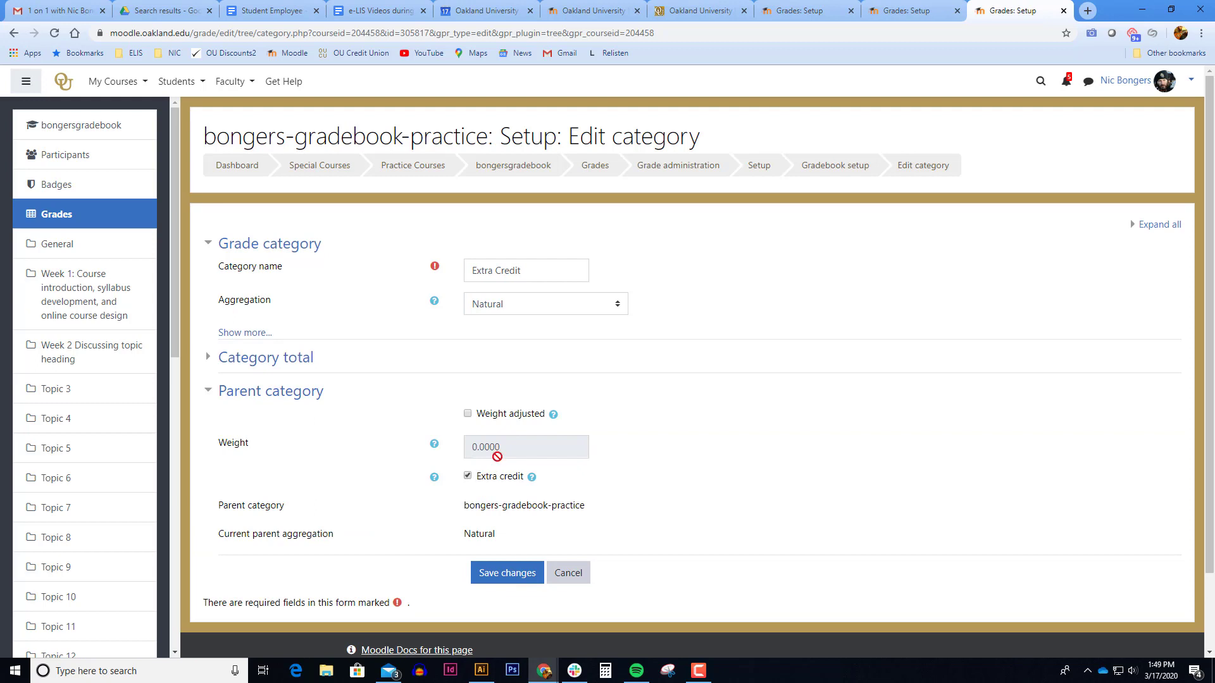
click(467, 414)
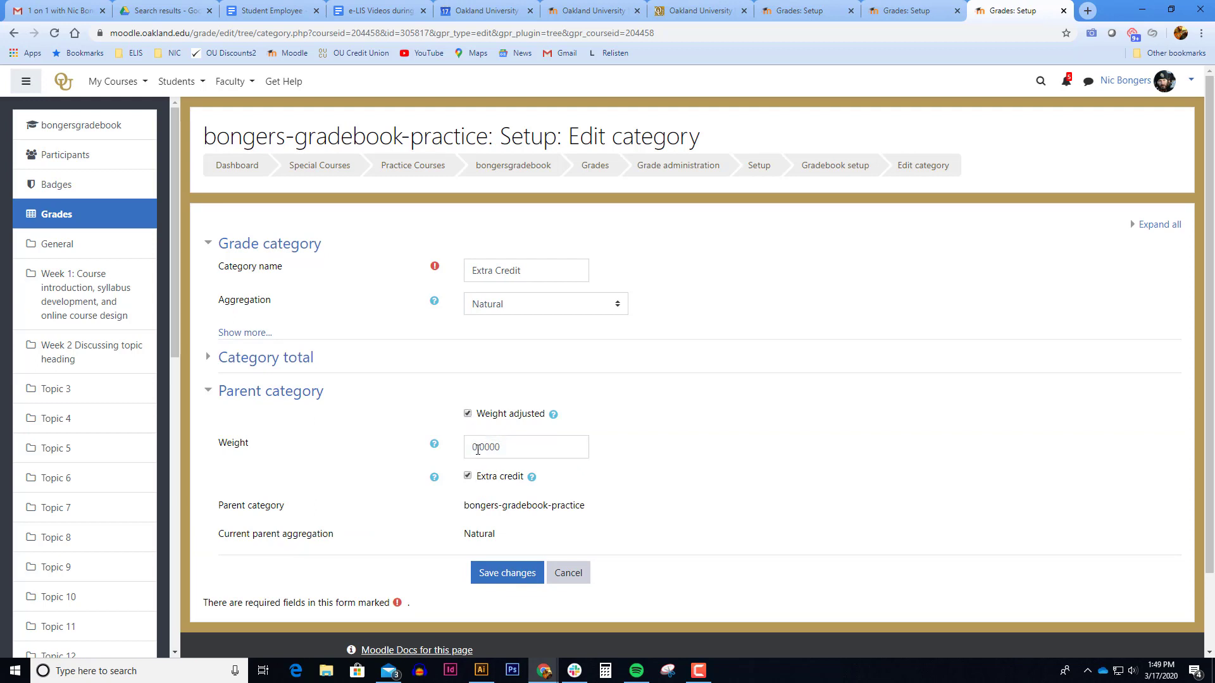
drag(478, 446, 468, 449)
text(2)
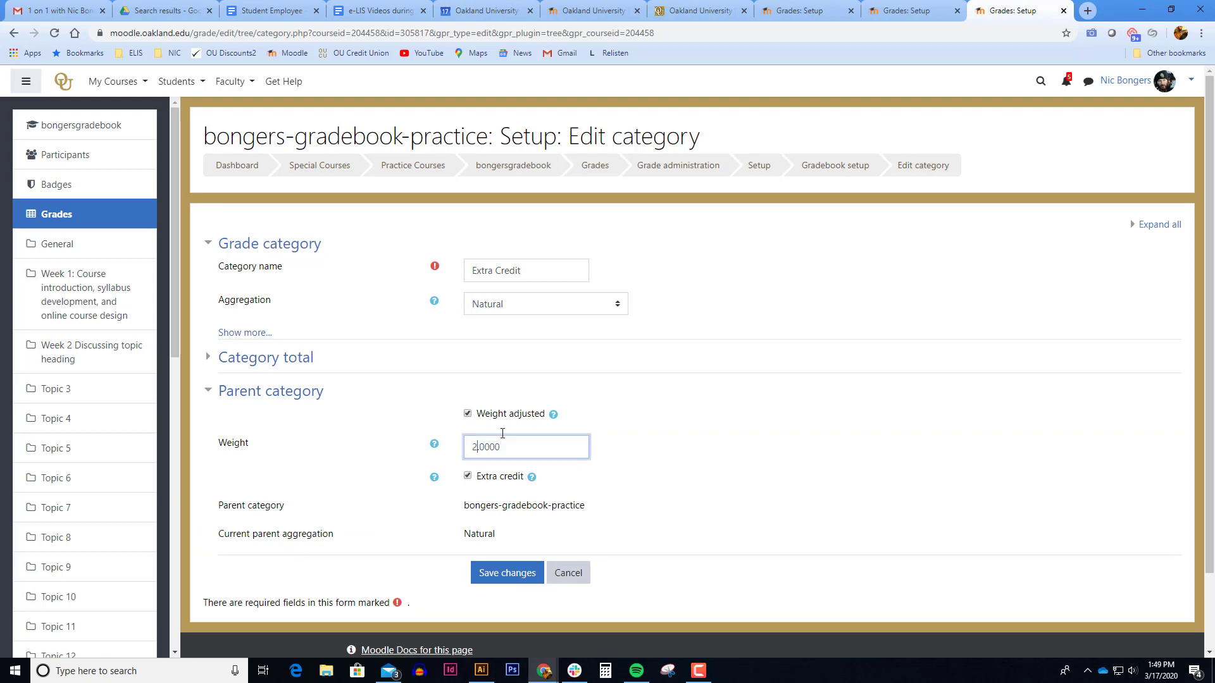
Step: Rename the category to "Extra Credit (+2%)", save it and continue to the gradebook setup after recalculation
click(541, 271)
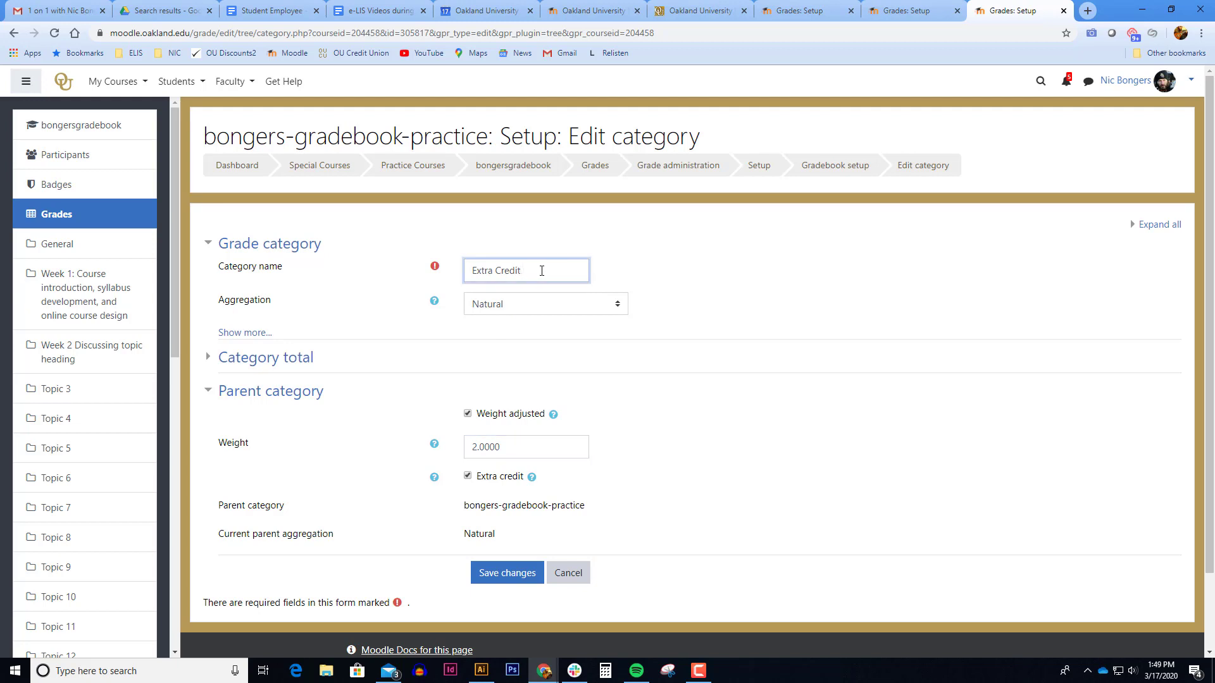
text((+2%))
click(625, 394)
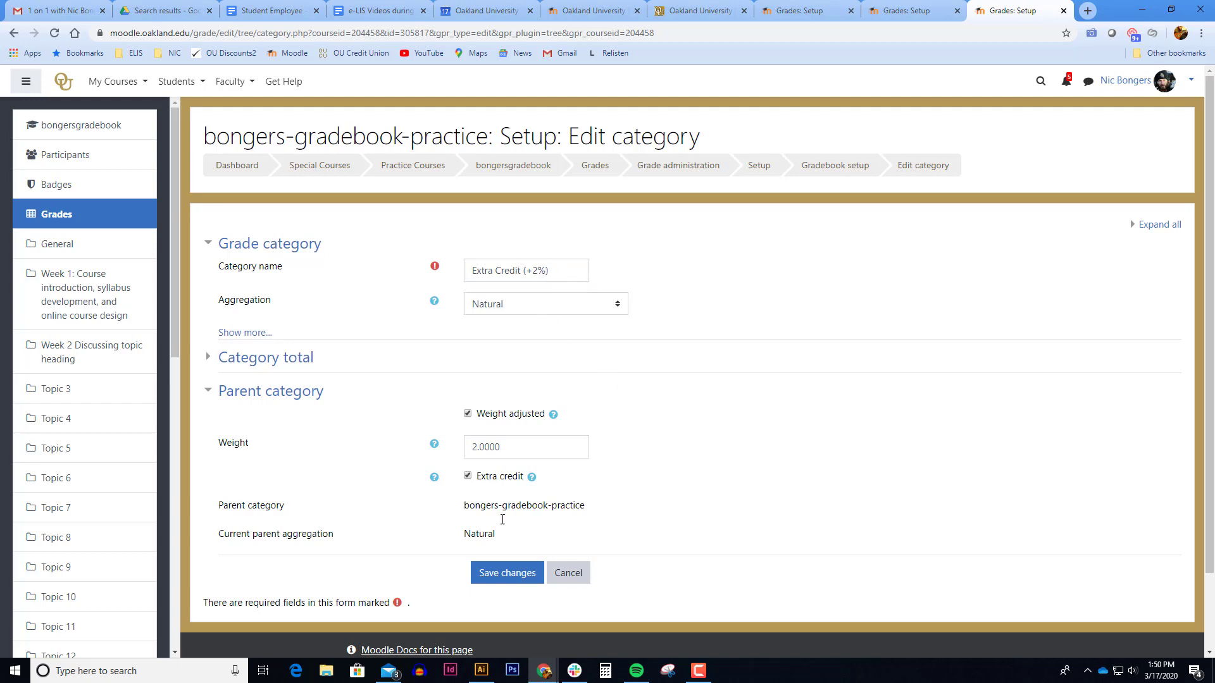
click(492, 577)
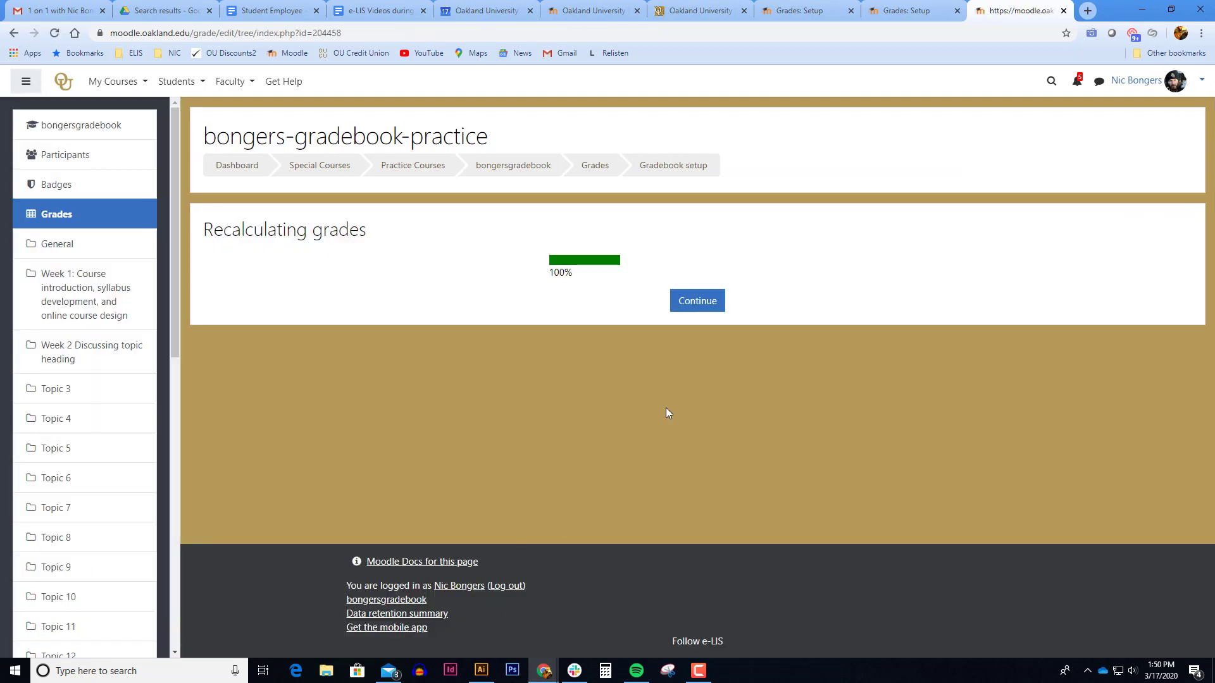
click(698, 302)
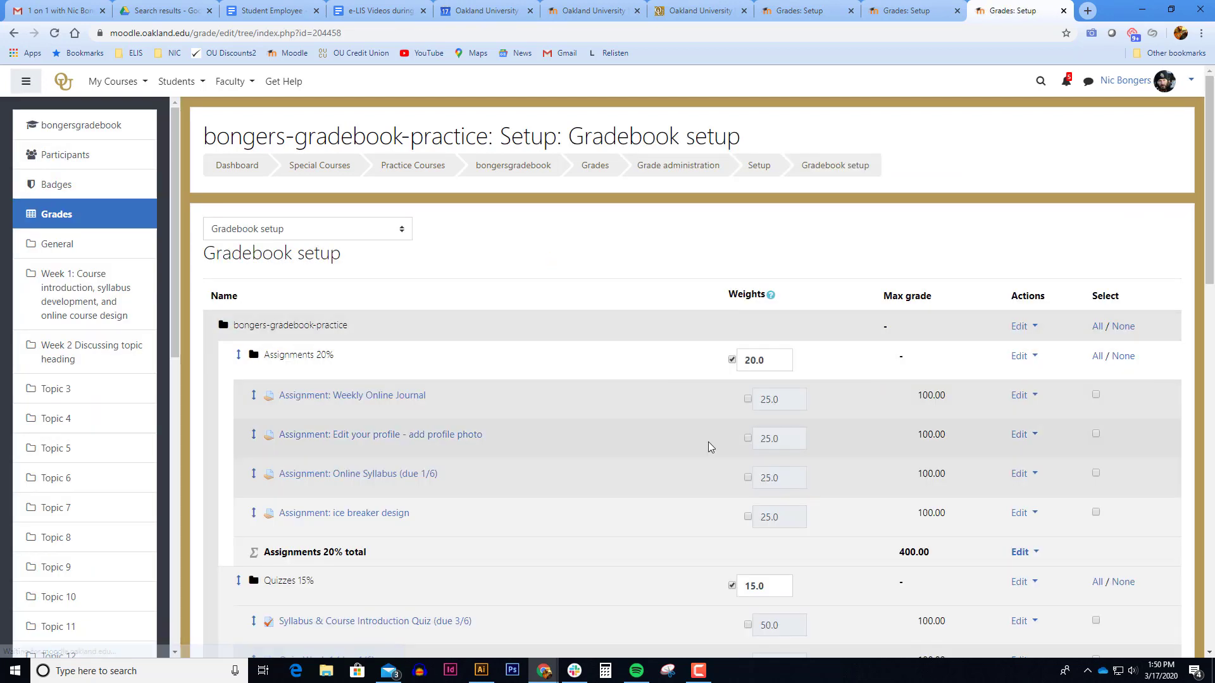
Step: Check the weight of the Extra Credit (+2%) category in the gradebook setup
scroll(708, 443, down, 3)
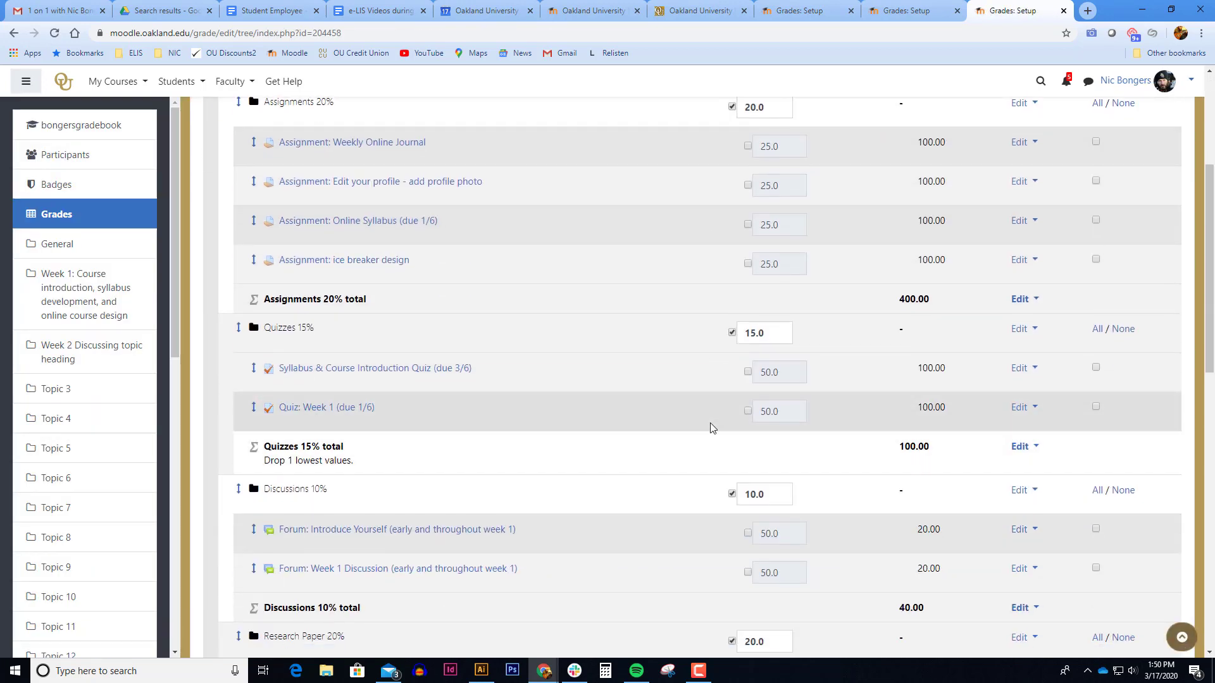
scroll(710, 425, down, 5)
scroll(713, 430, down, 7)
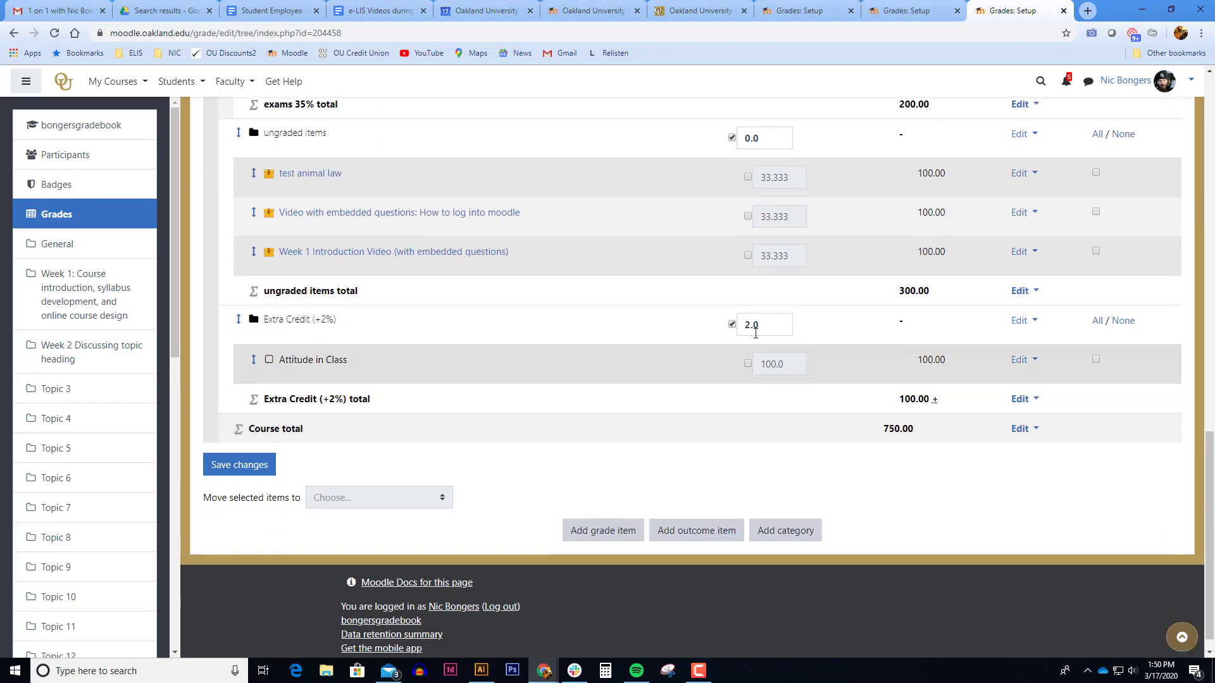
drag(753, 325, 718, 373)
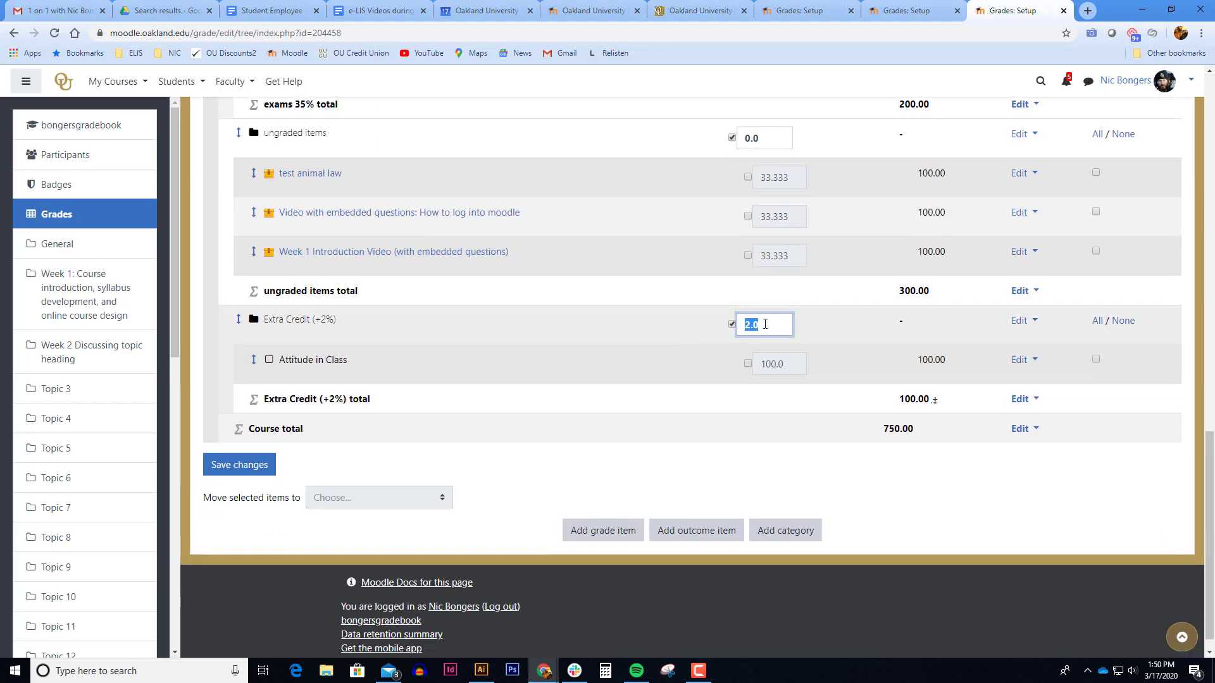
click(776, 327)
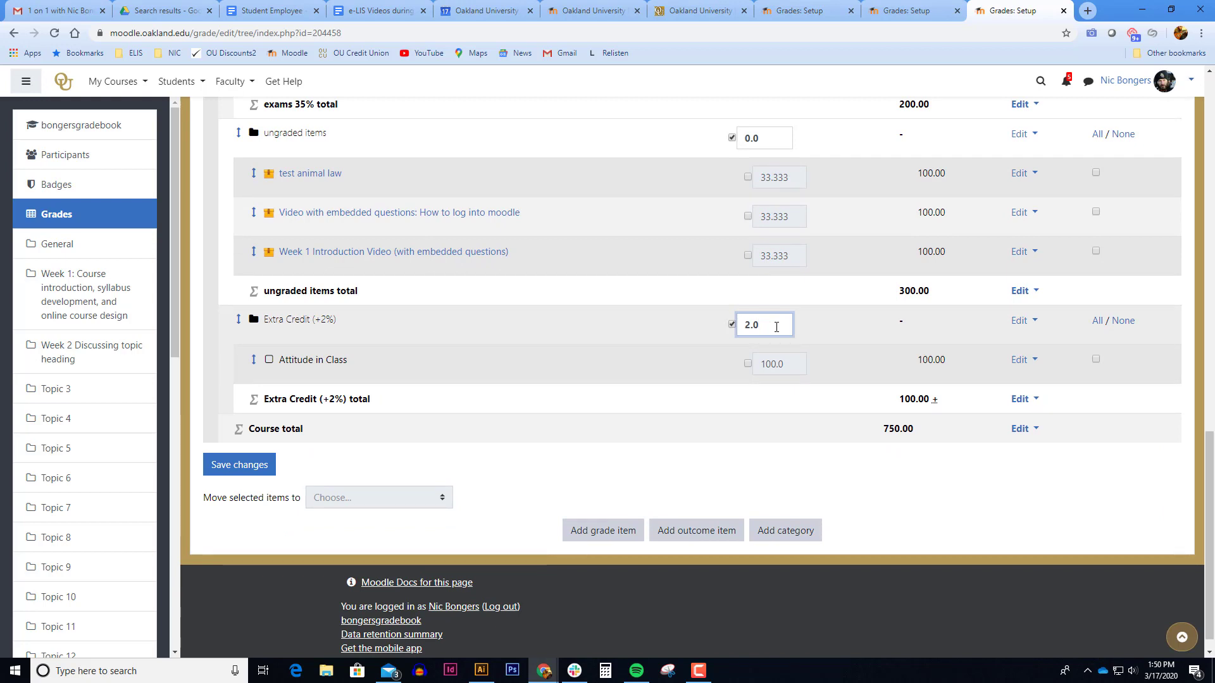